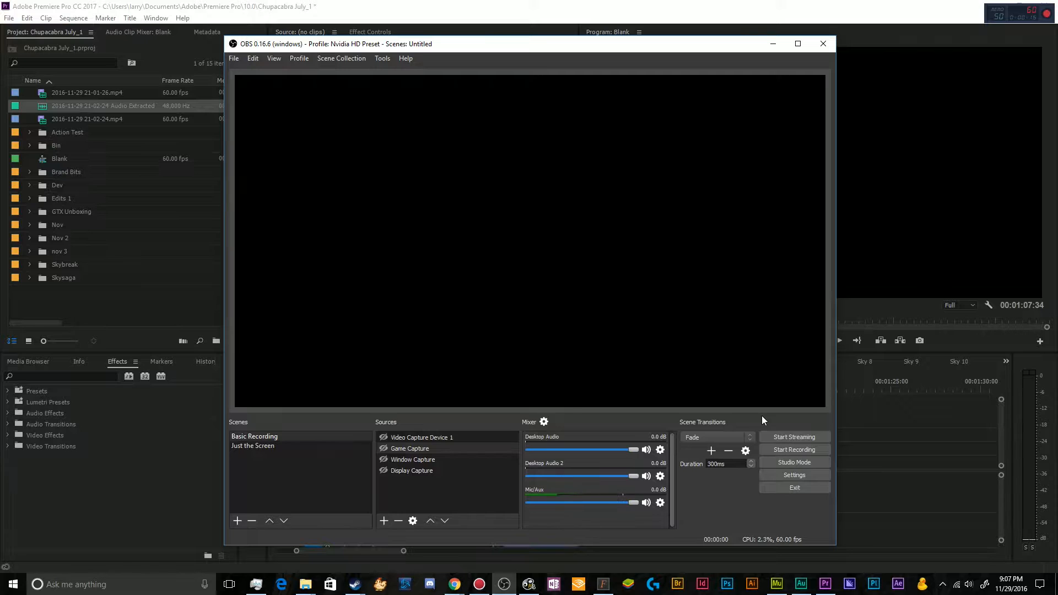
Step: Open the output settings, switch the output mode to Simple for comparison, and return it to Advanced
click(772, 473)
click(323, 189)
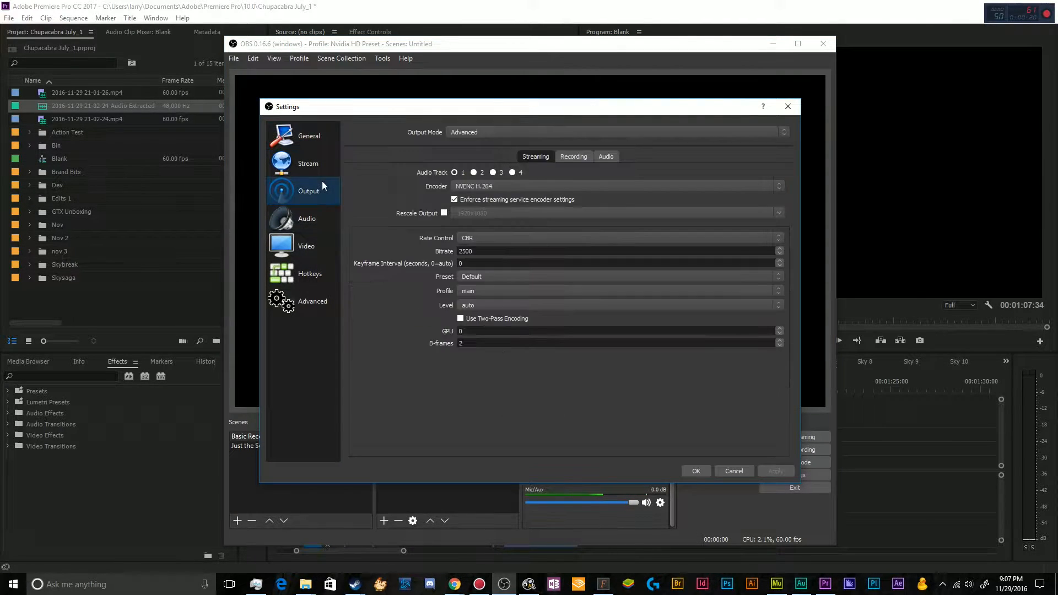
click(510, 133)
click(509, 141)
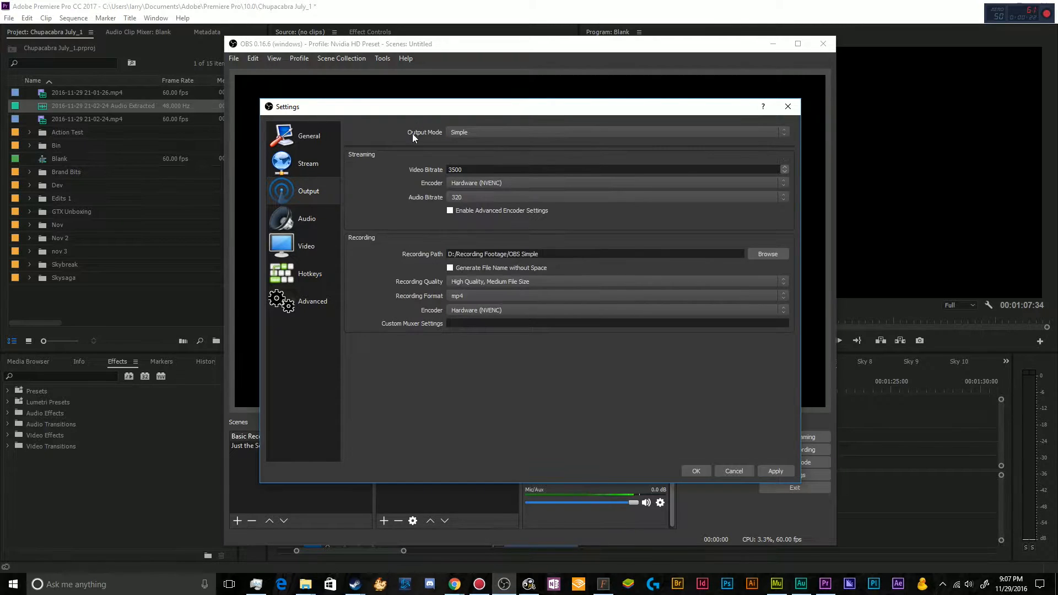
click(462, 129)
click(464, 146)
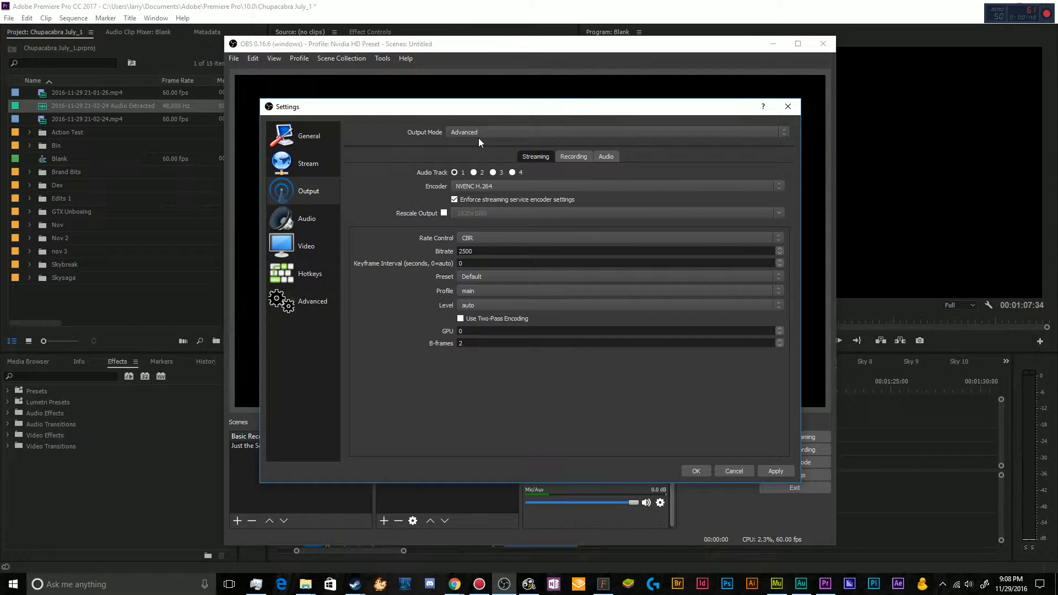
Step: Set the streaming encoder to x264
click(470, 184)
click(470, 202)
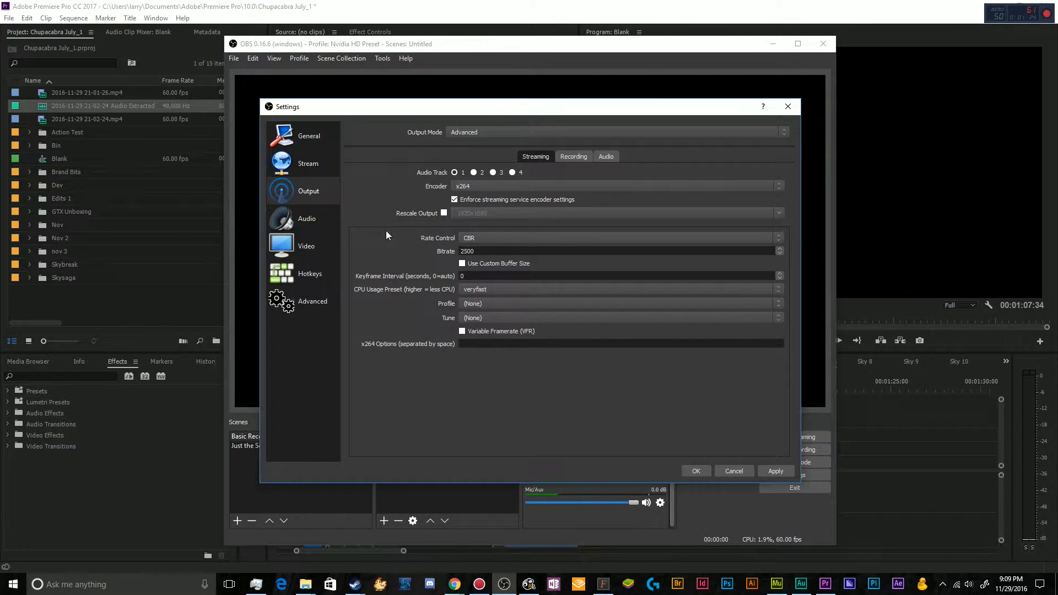
click(476, 182)
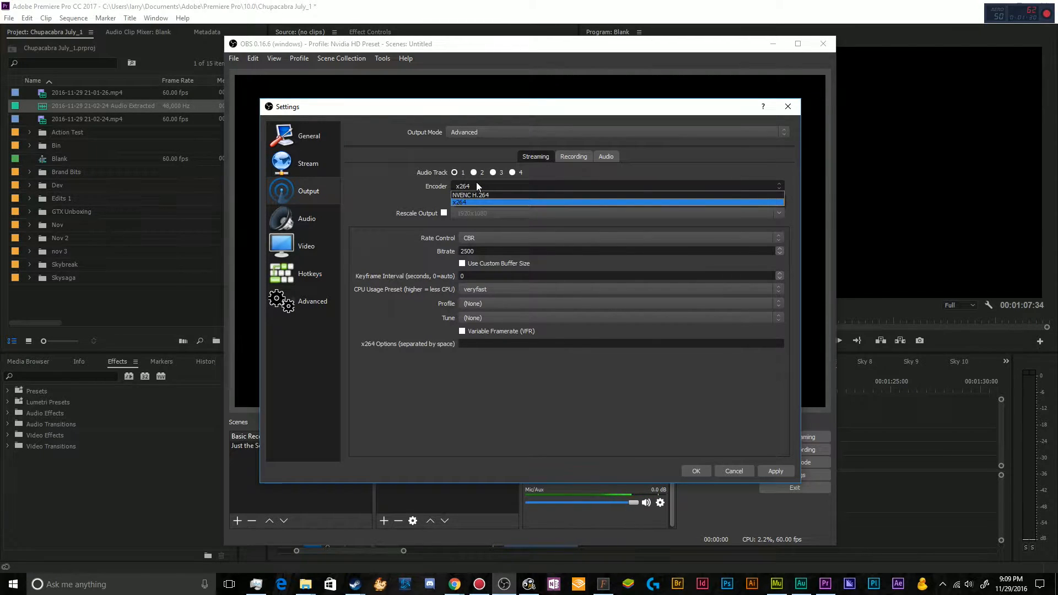
click(476, 182)
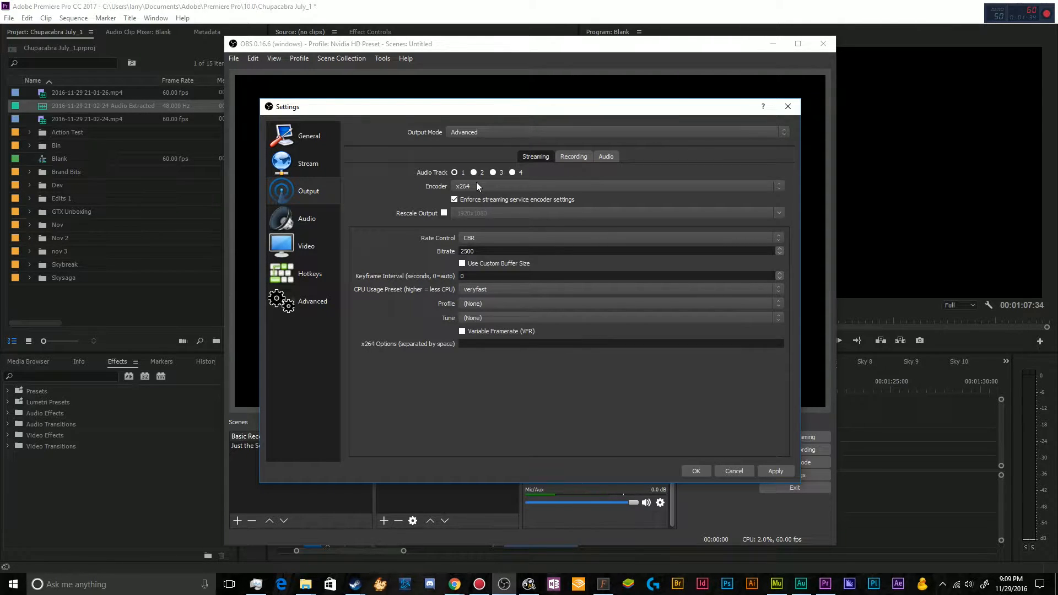
click(478, 186)
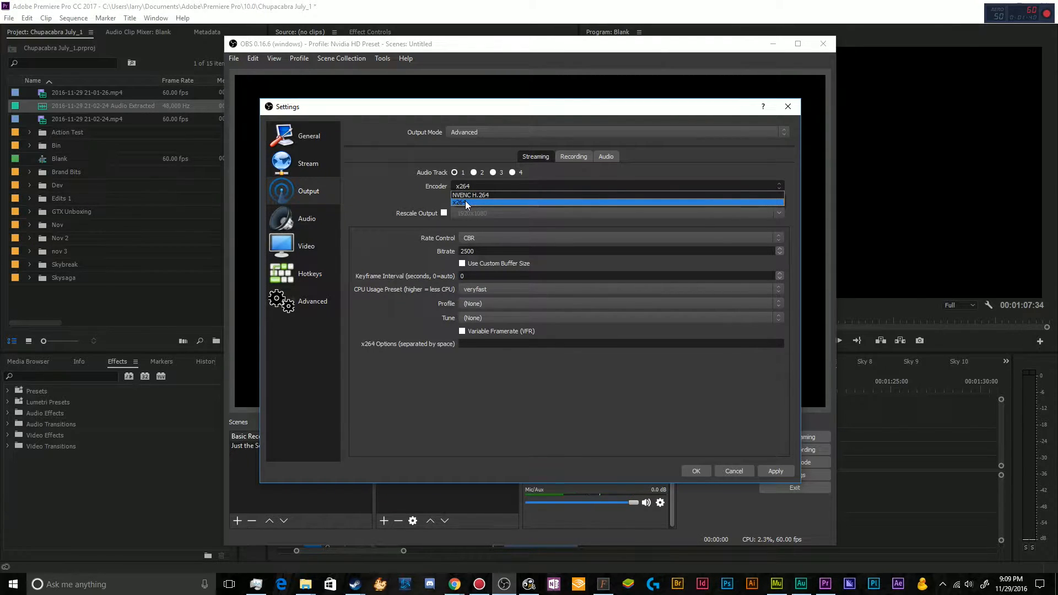
click(465, 201)
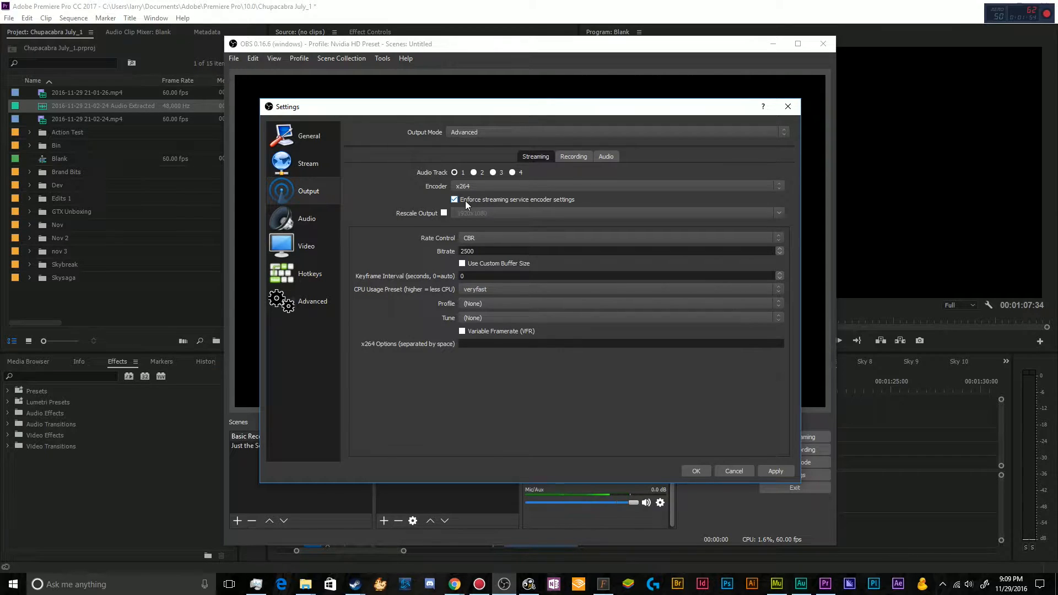
click(467, 188)
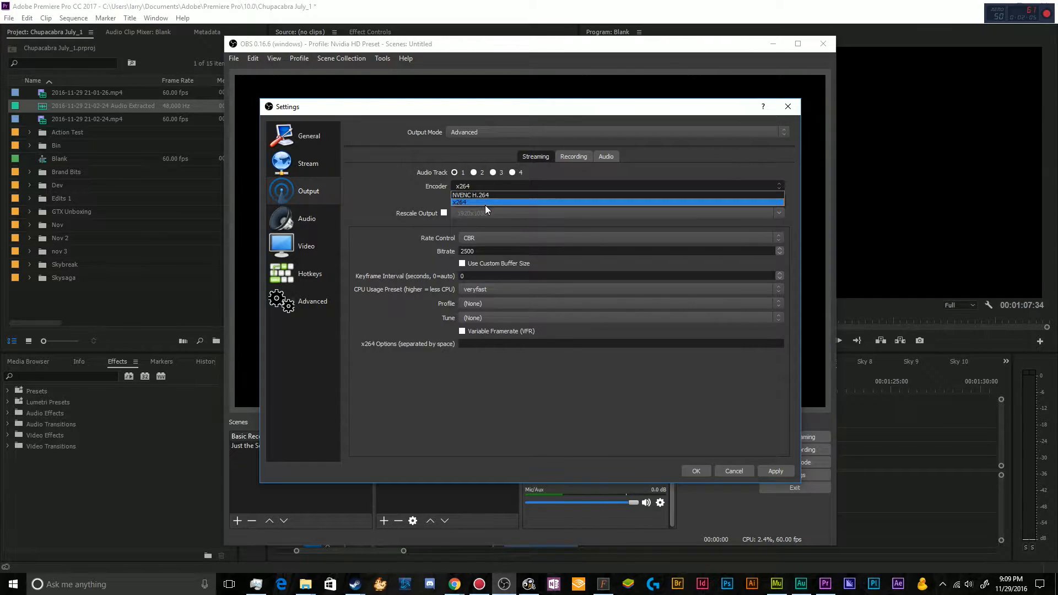
click(485, 203)
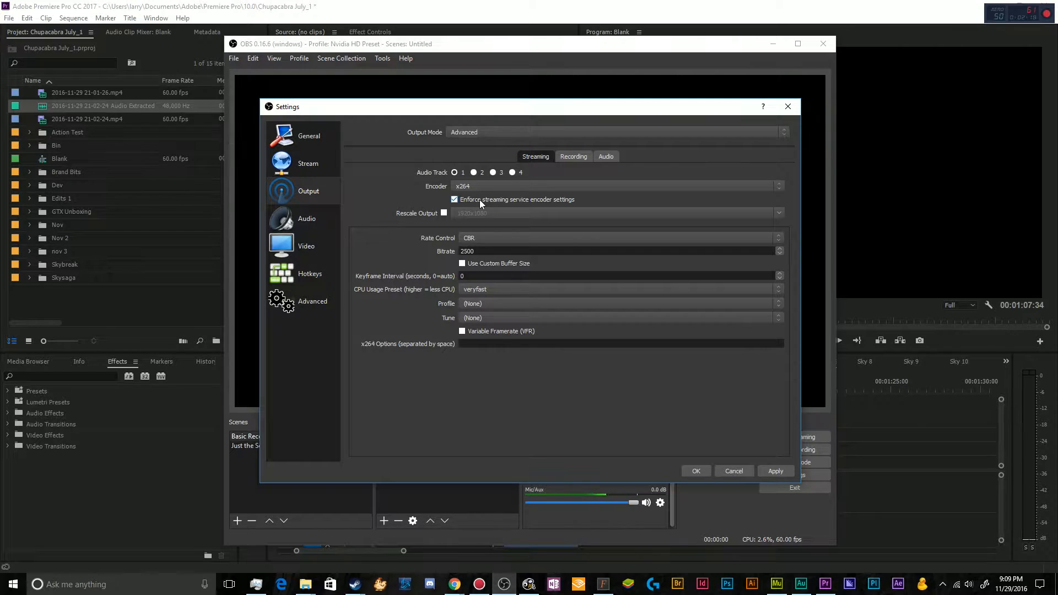
Step: Try rescaling the streaming output to 1280x720, 1440x810 and 1920x1080, and turn rescaling off again
click(444, 213)
click(784, 213)
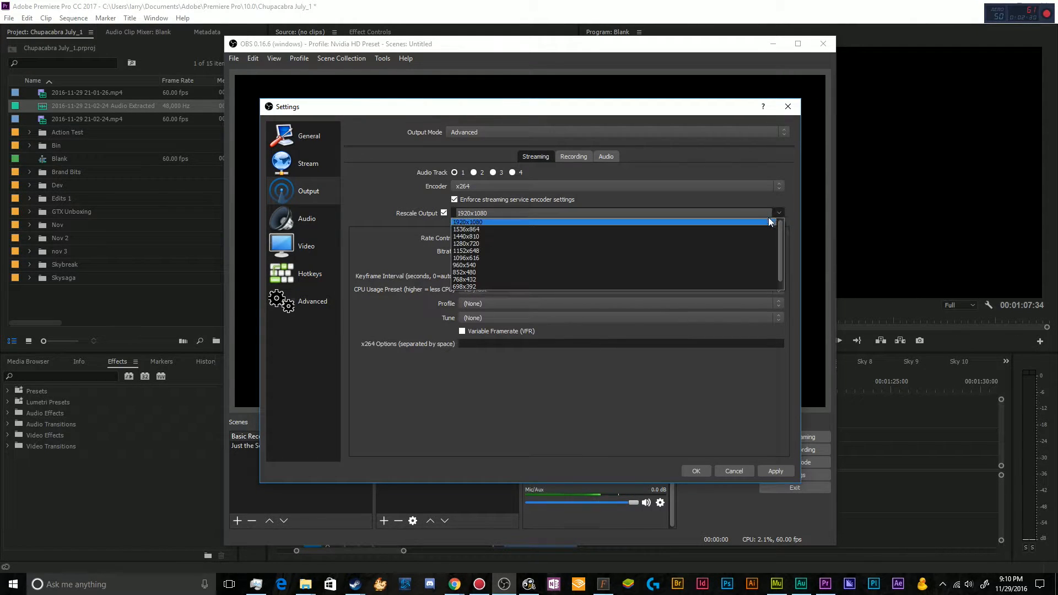
click(738, 244)
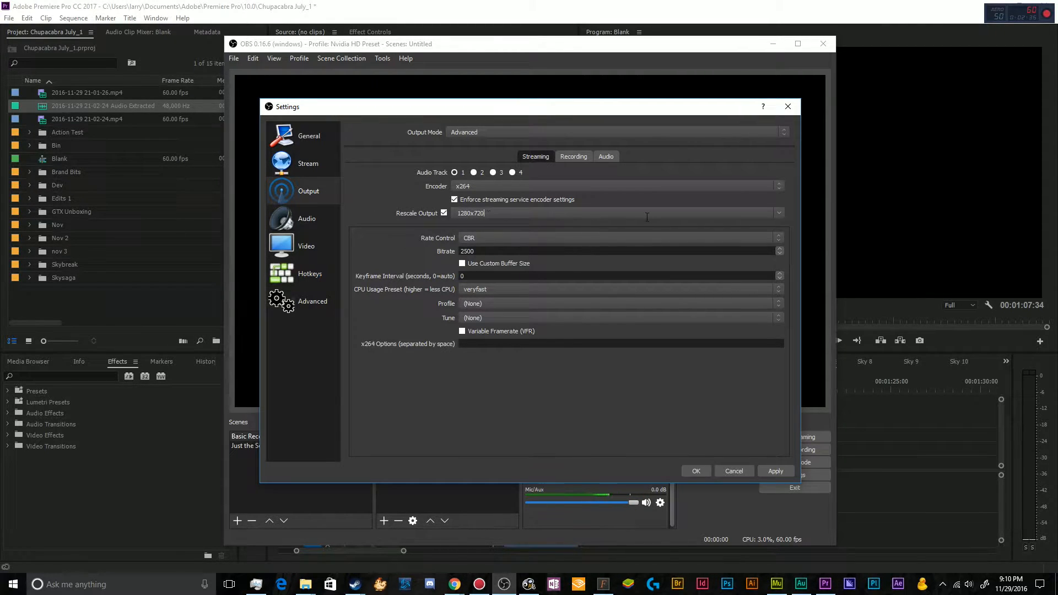
click(778, 213)
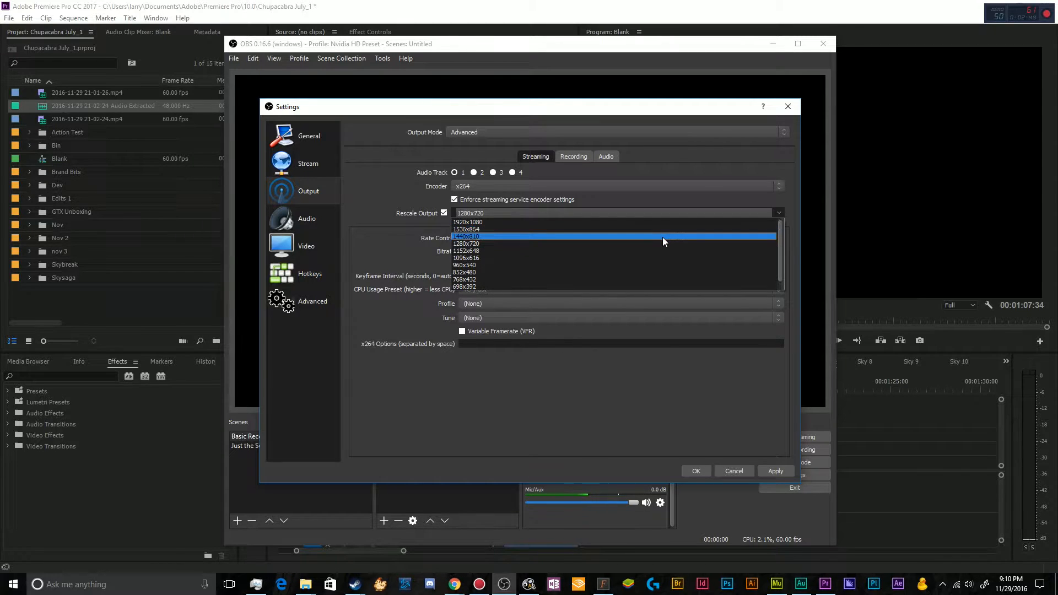
click(662, 236)
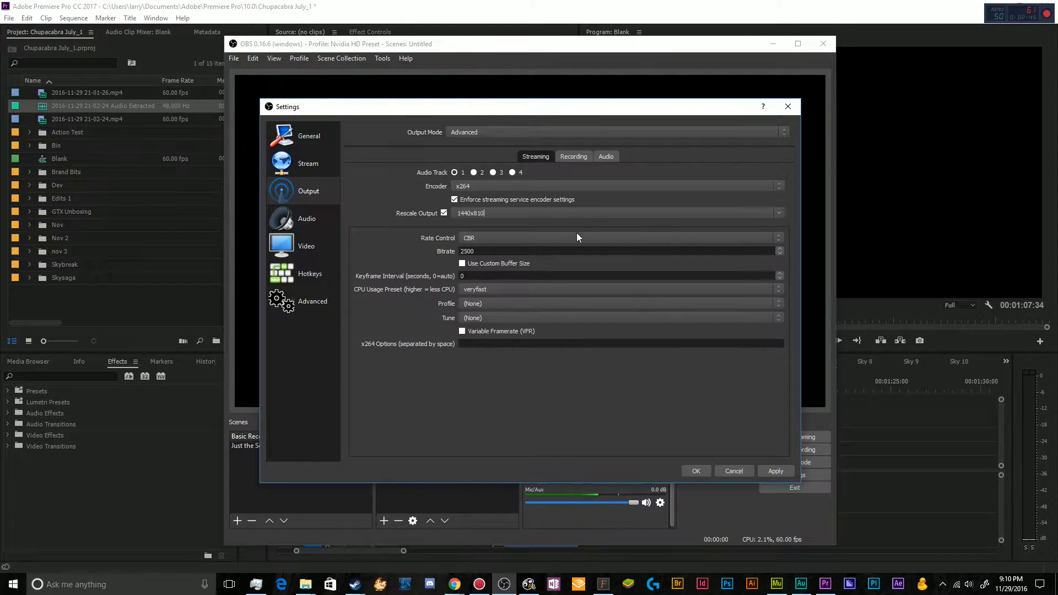
click(783, 213)
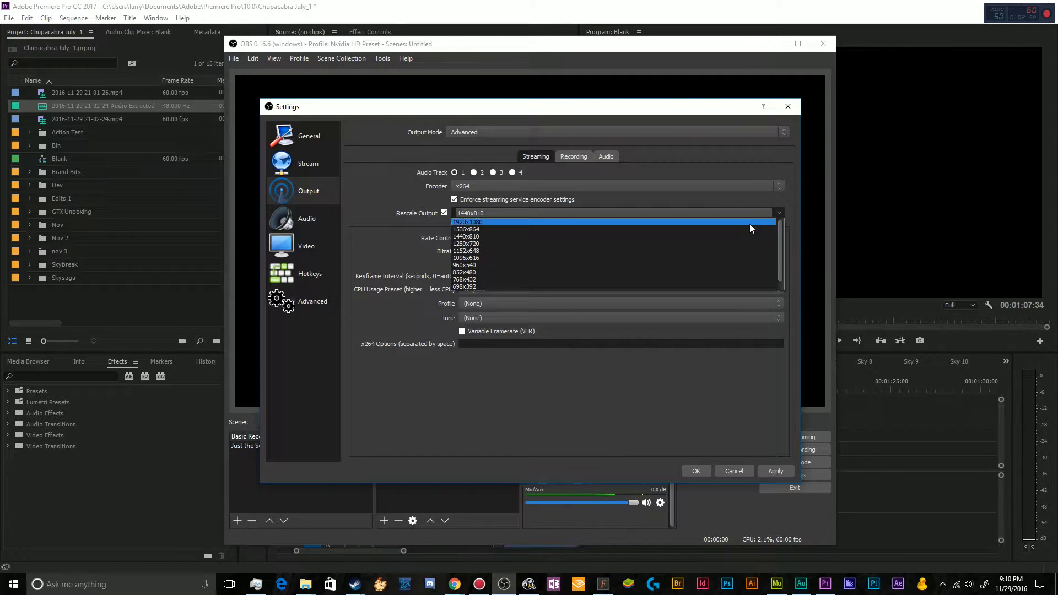
click(750, 224)
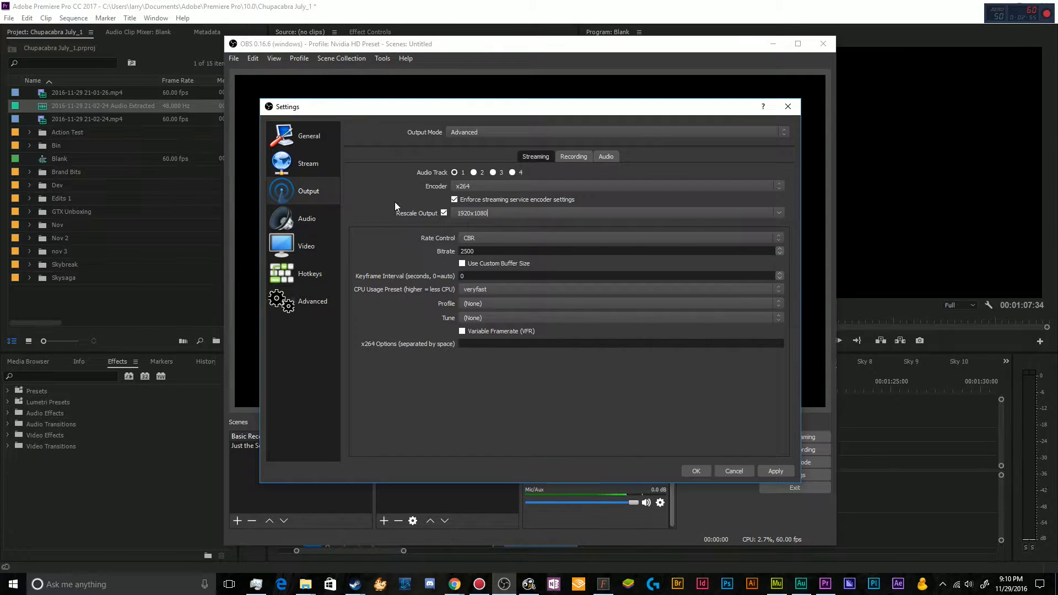
click(443, 213)
Step: Set the streaming bitrate to 3500
drag(500, 252, 431, 252)
text(3500)
Step: Try VBR rate control and a custom buffer size, returning to CBR with the custom buffer size disabled
click(487, 237)
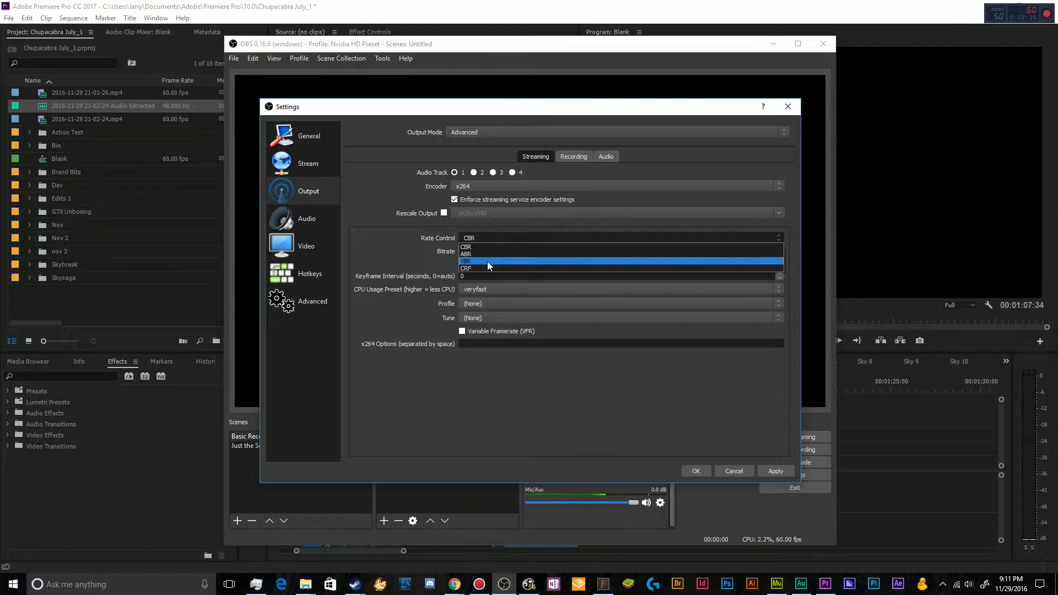
click(488, 261)
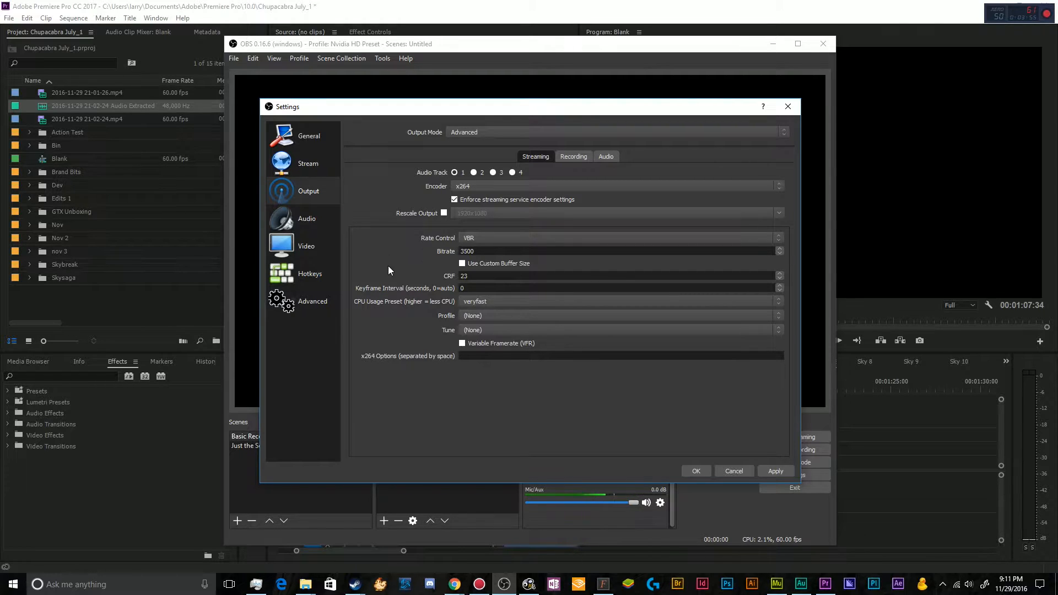
click(483, 237)
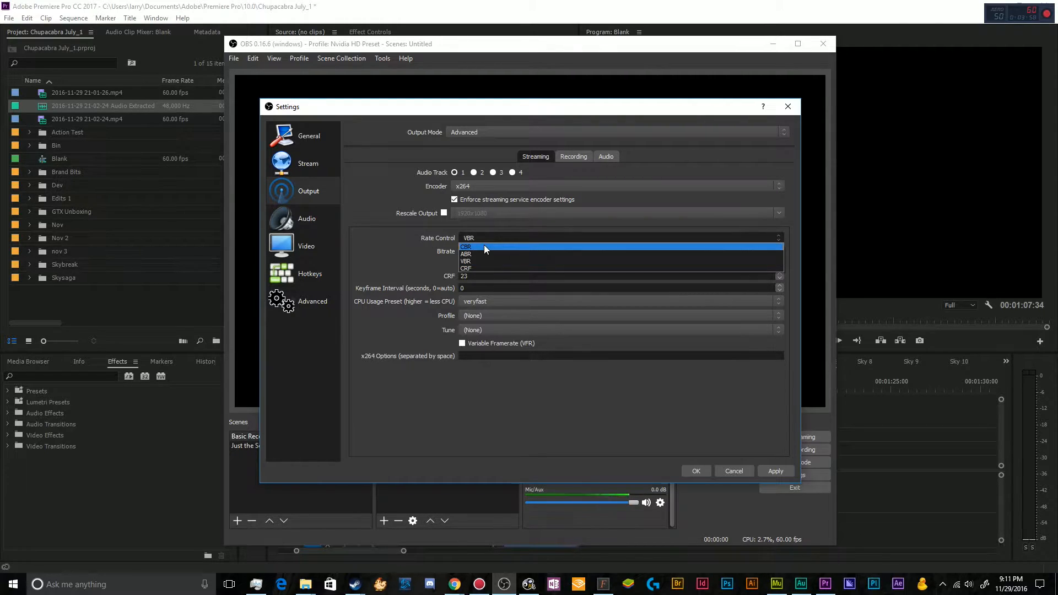
click(467, 248)
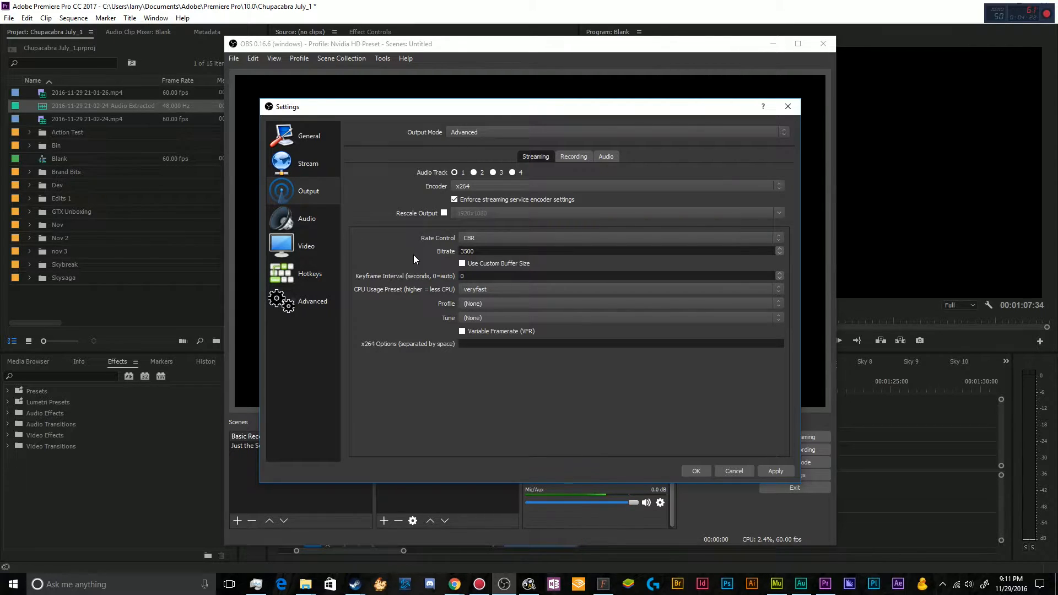
click(463, 263)
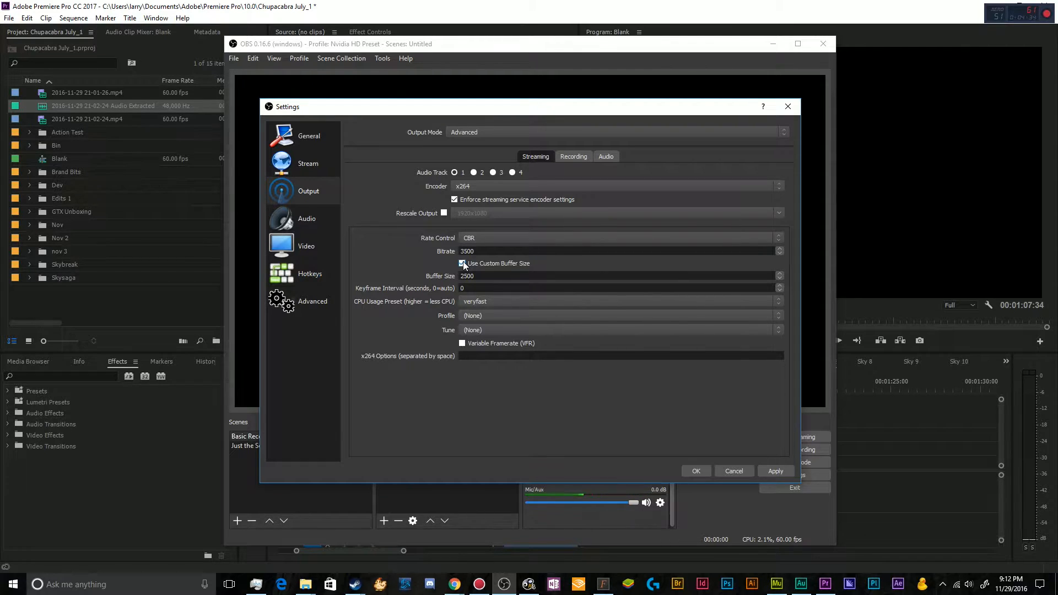
click(463, 263)
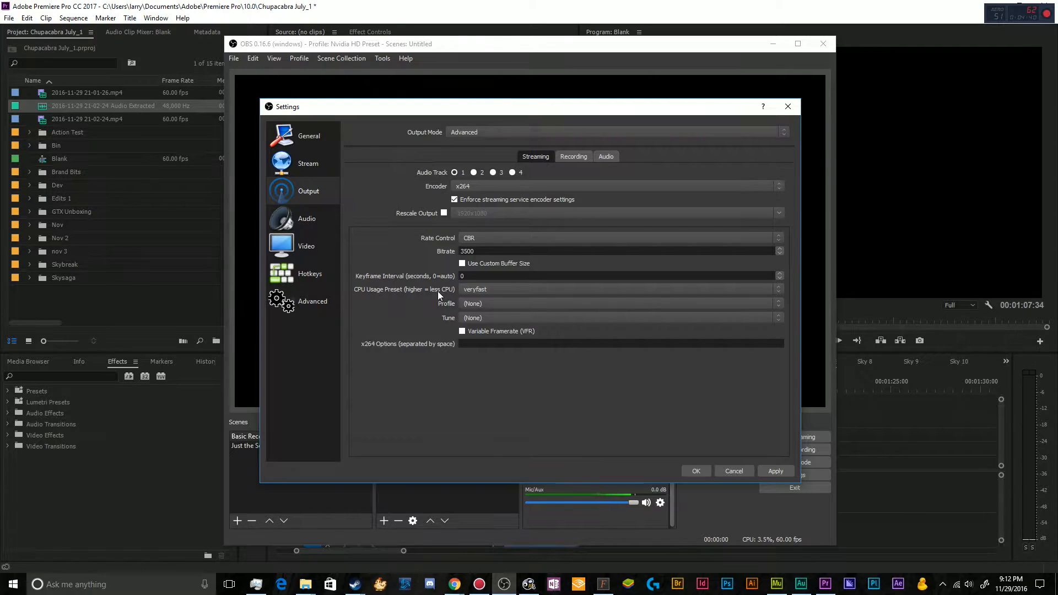
Step: Try the high, main, (None) and baseline profiles for the streaming encoder
click(485, 303)
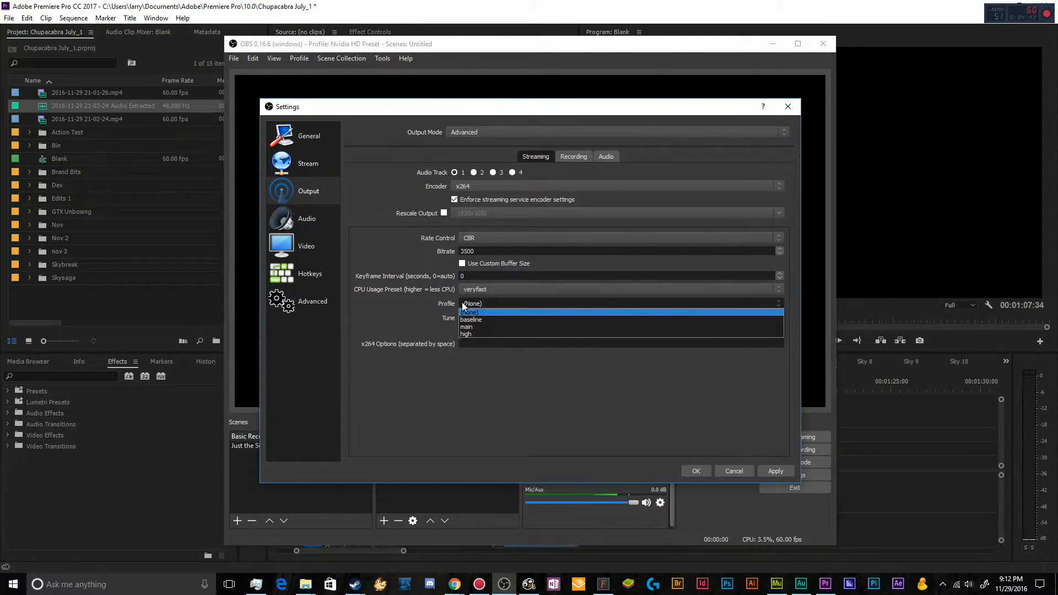
click(493, 332)
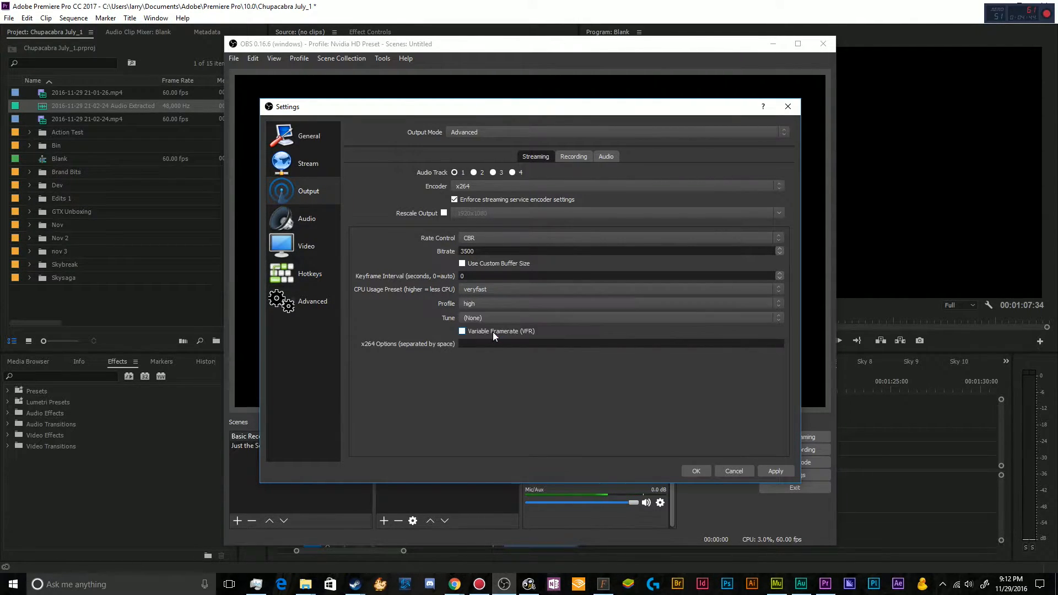
click(494, 304)
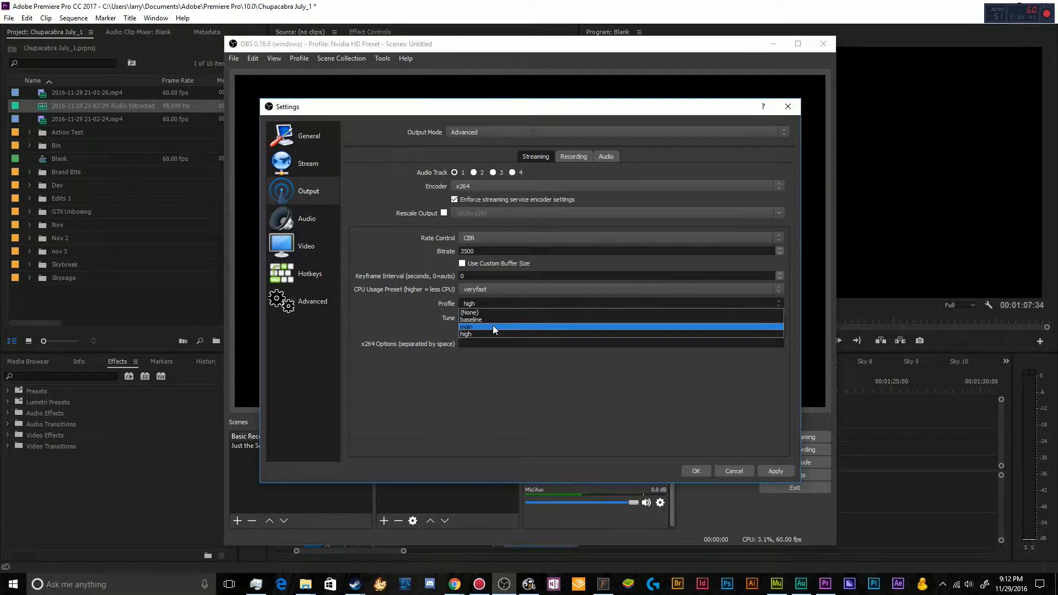
click(492, 325)
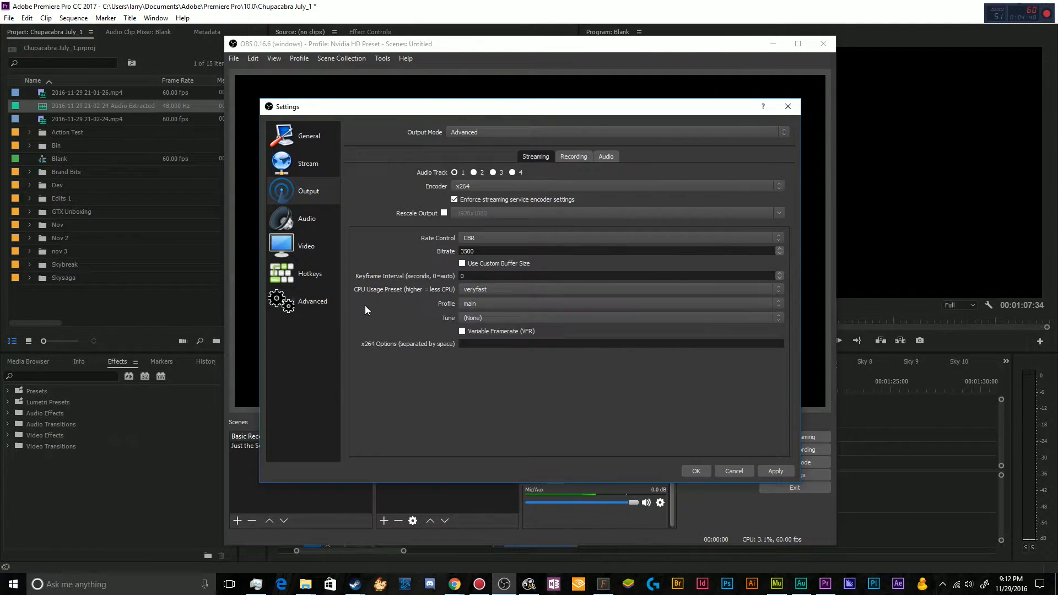
click(488, 304)
click(489, 312)
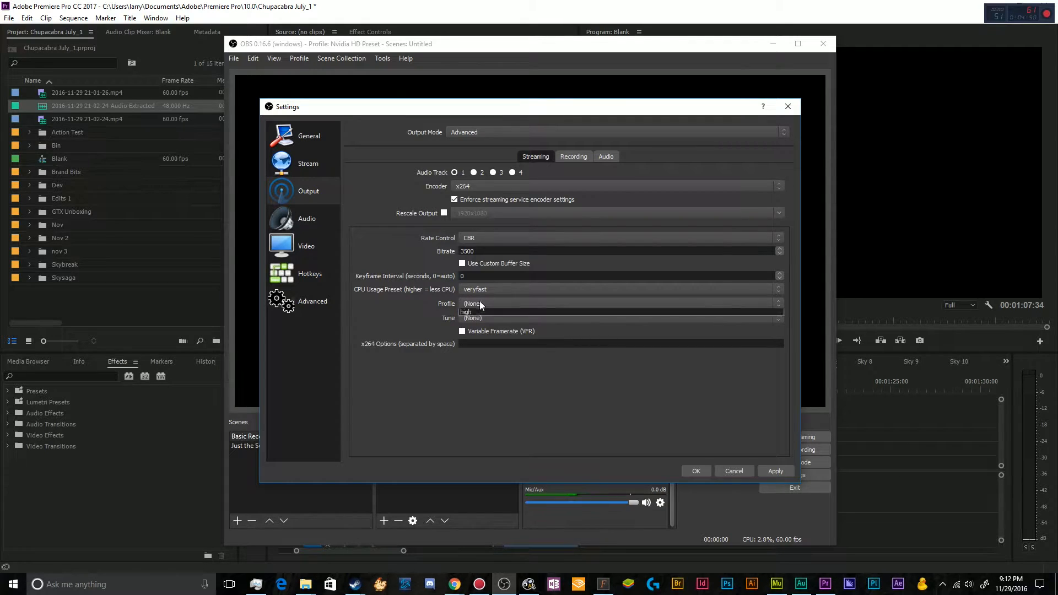
click(480, 302)
click(480, 322)
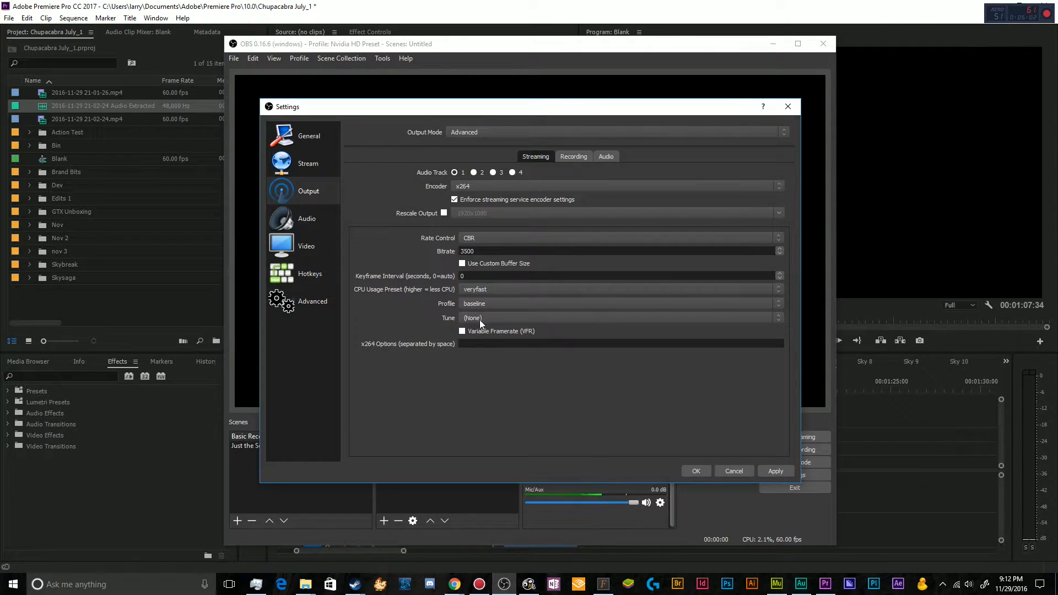
Step: Examine the tune options of the x264 encoder and keep the tune set to (None)
click(479, 318)
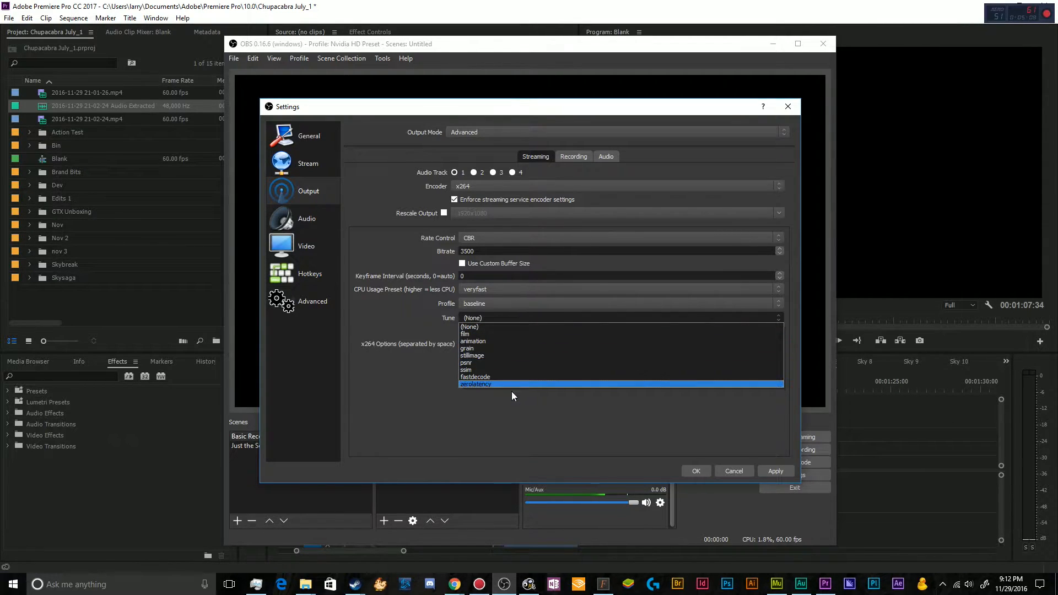
click(497, 325)
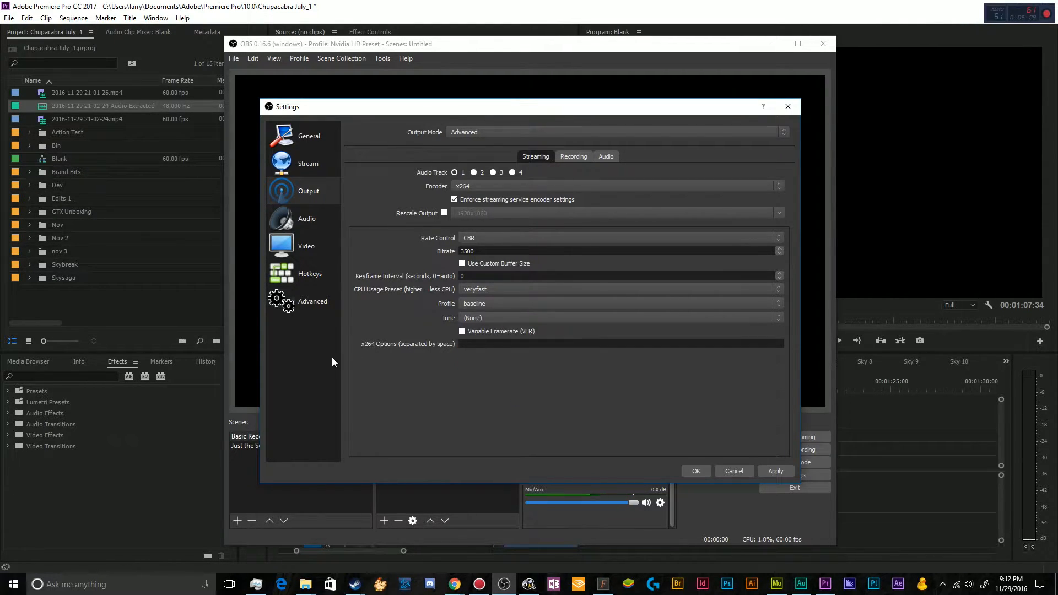
click(491, 331)
Step: Set the streaming encoder profile to main
click(472, 304)
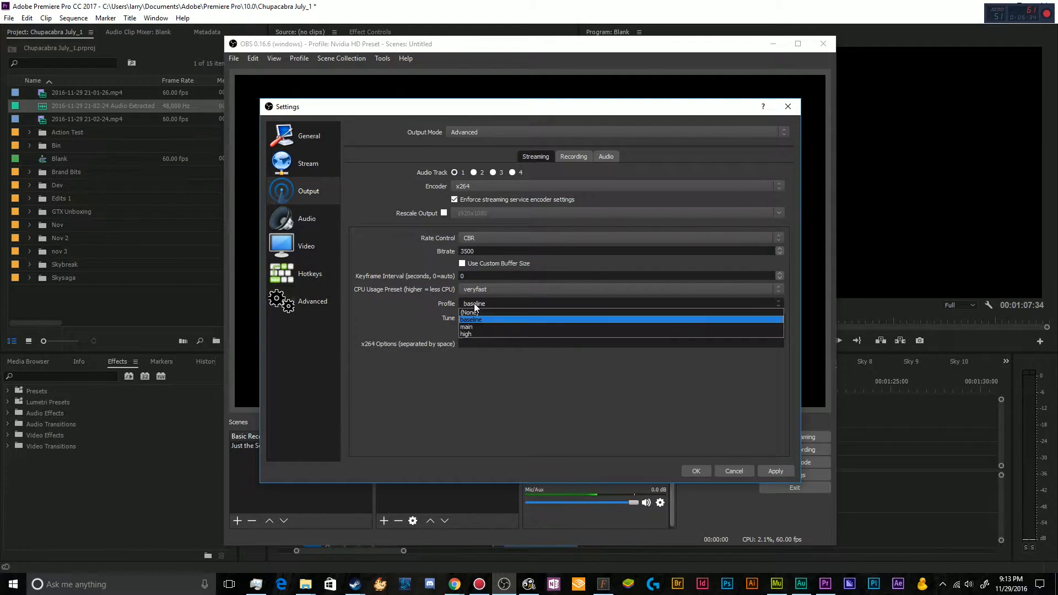
click(476, 328)
click(484, 302)
click(483, 326)
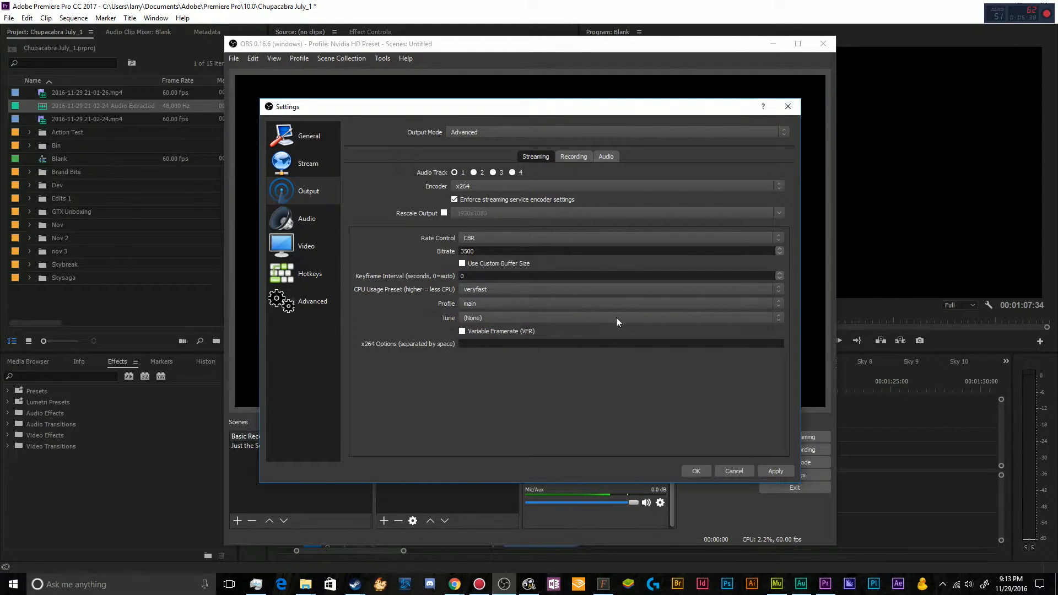
click(473, 305)
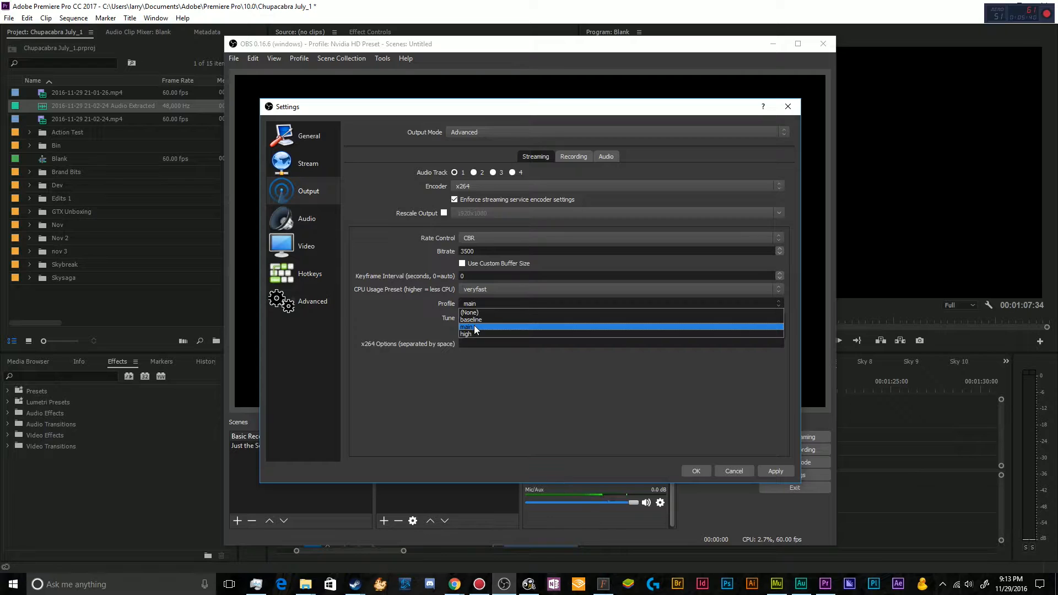
click(476, 327)
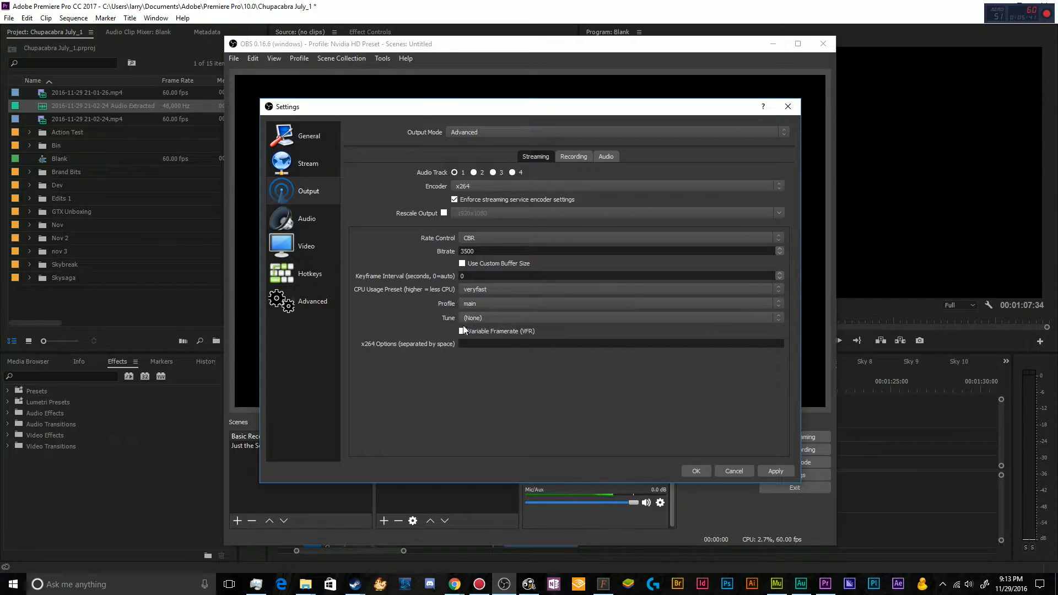
Step: Try the ultrafast and superfast CPU usage presets for the streaming encoder, returning to veryfast
click(471, 289)
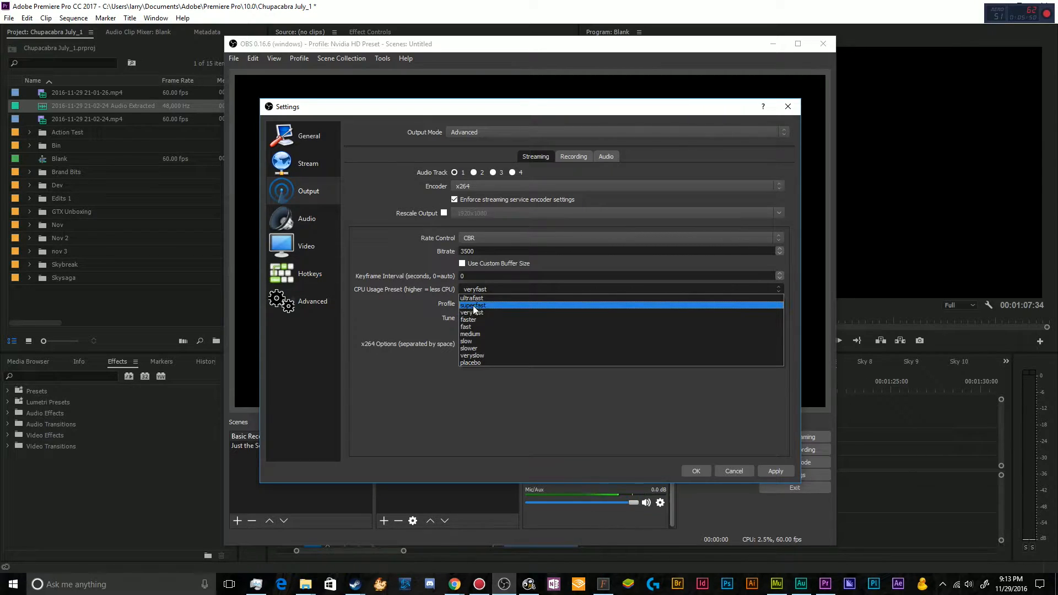
click(473, 298)
click(483, 290)
click(492, 306)
click(489, 291)
click(490, 312)
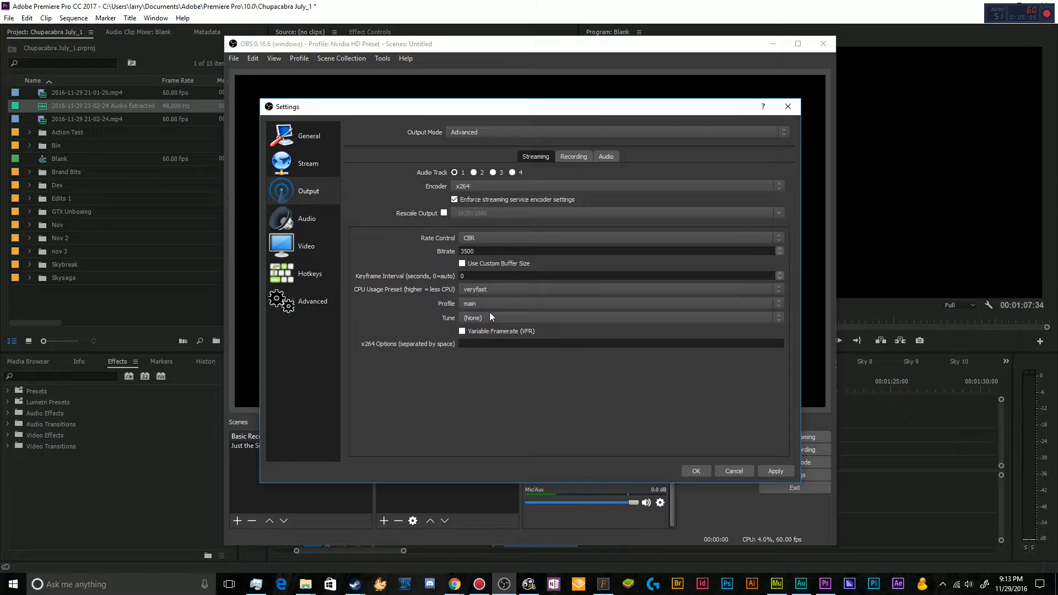
Step: Set the recording encoder to x264 and keep the recording type as Standard
click(571, 156)
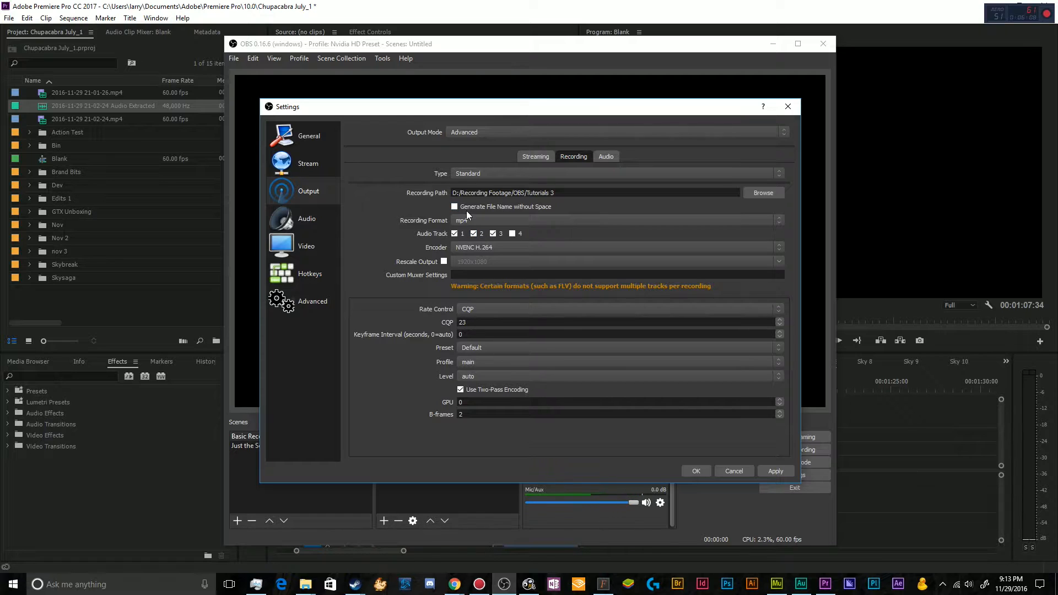
click(496, 247)
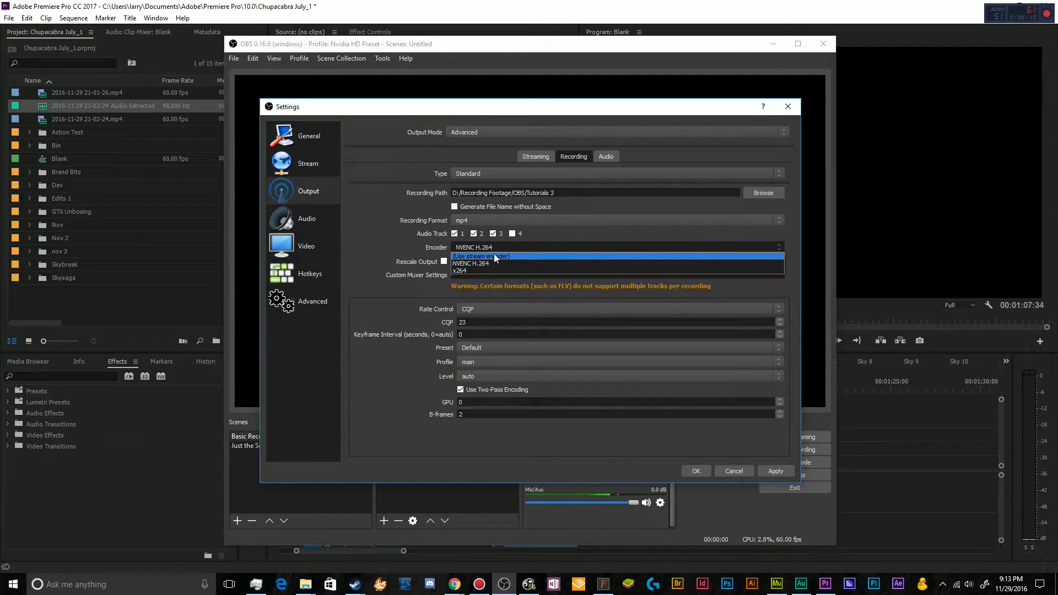
click(491, 270)
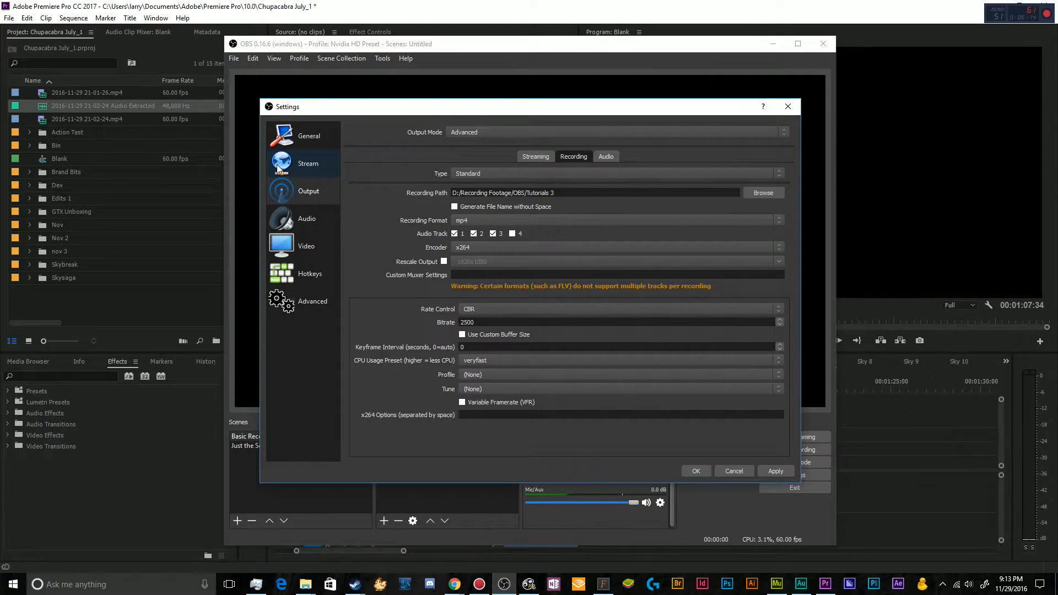
click(630, 171)
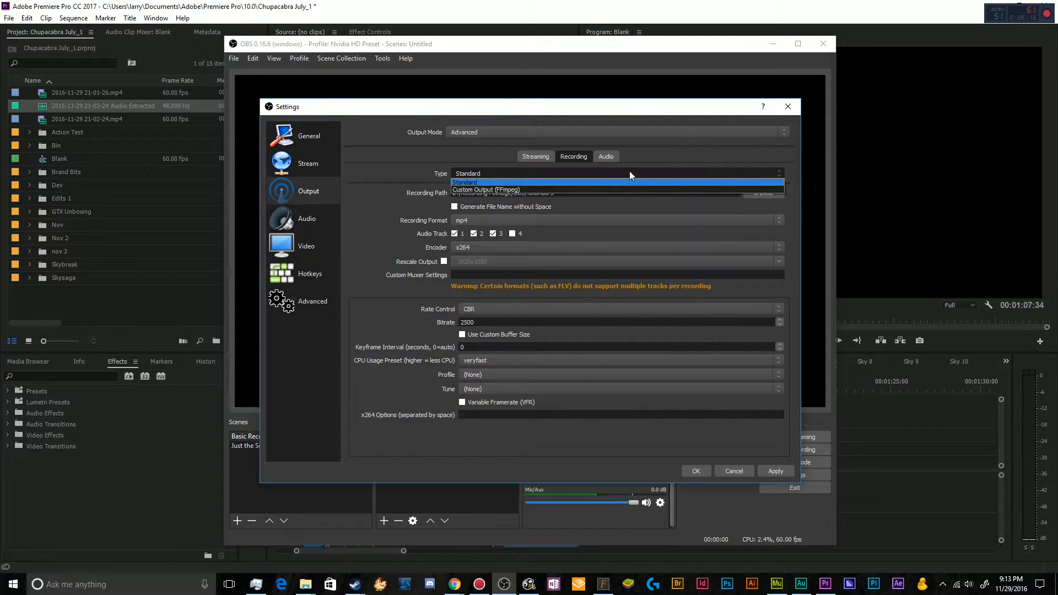
click(517, 183)
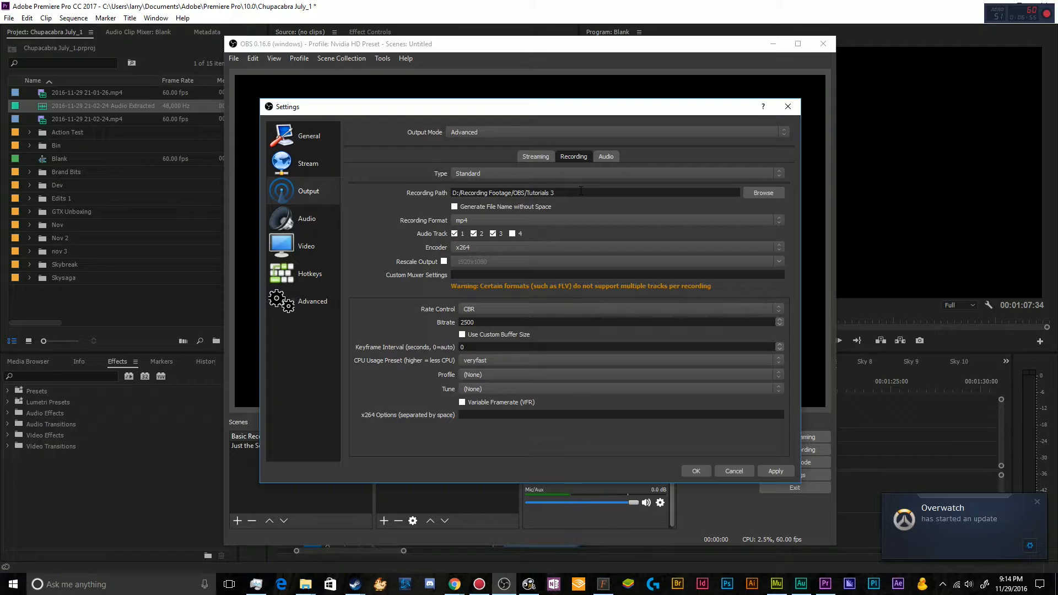
Step: Dismiss the Overwatch notifications and keep mp4 as the recording format after viewing the available formats
click(1037, 501)
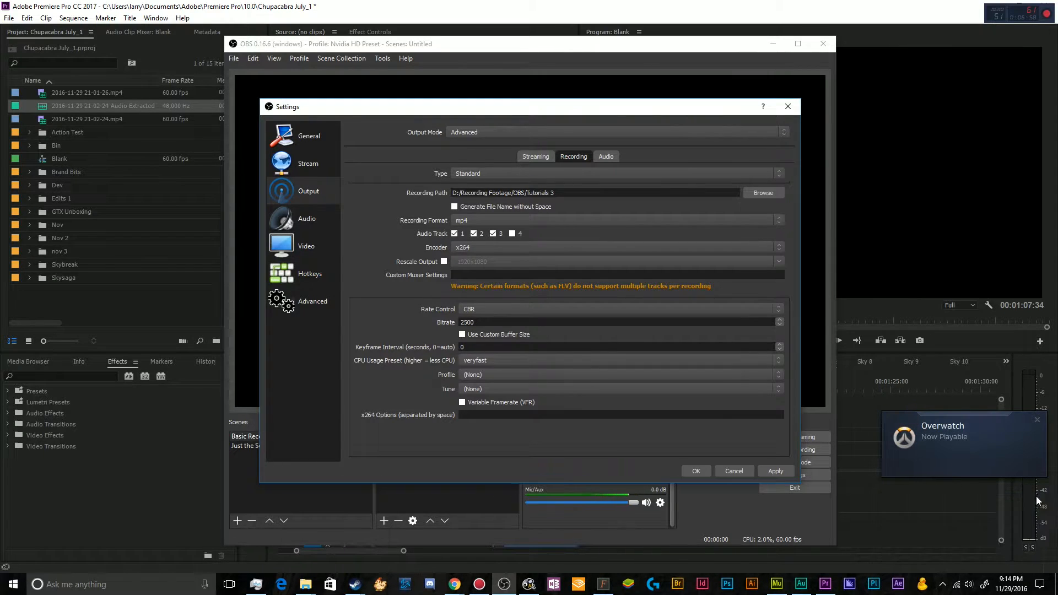
click(1037, 420)
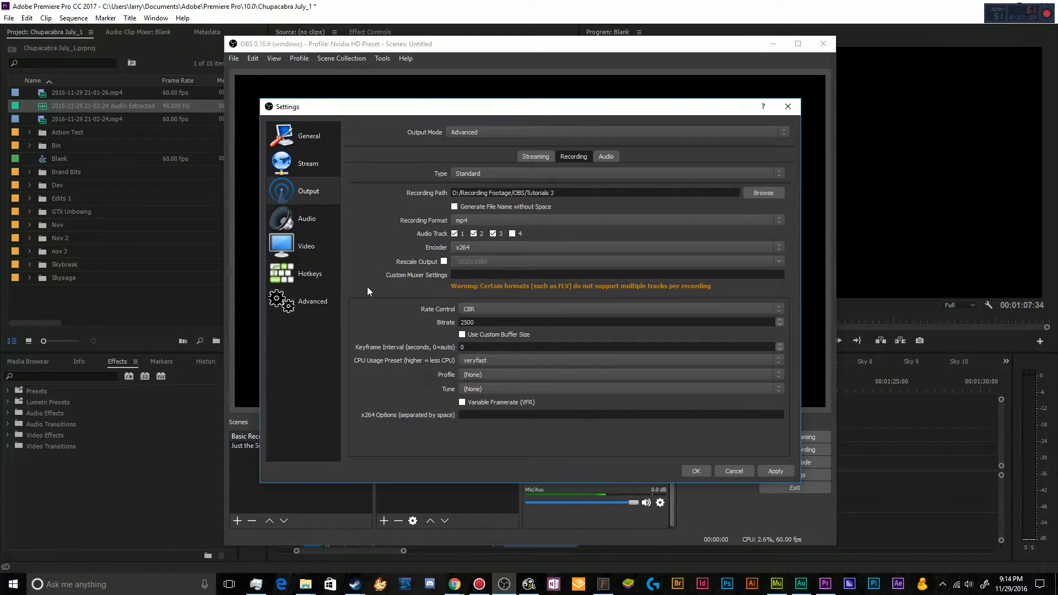
click(472, 220)
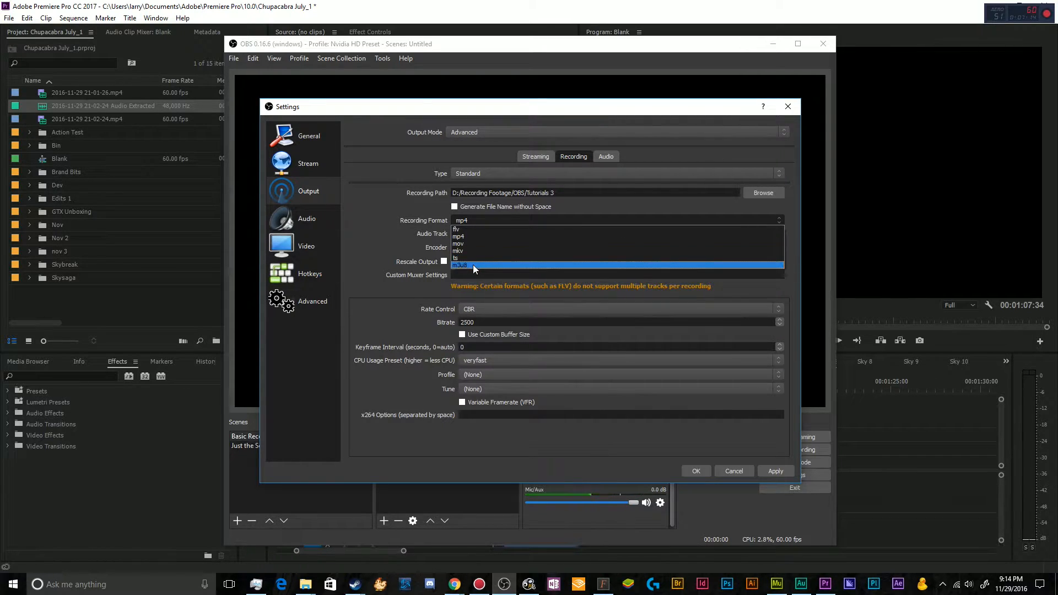
click(479, 236)
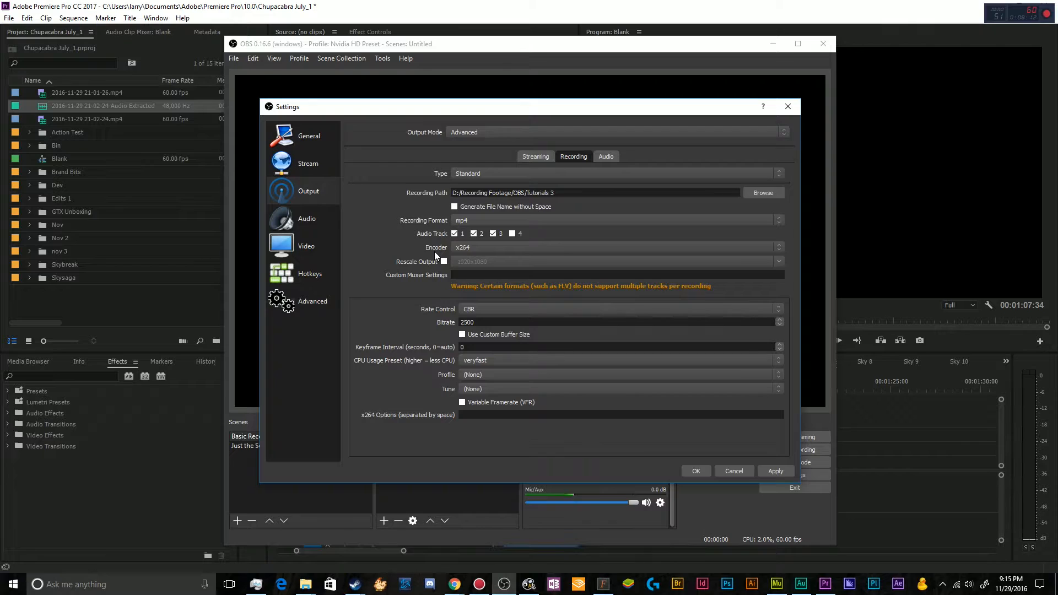
Step: Switch the recording encoder to NVENC H.264 to compare its settings, returning to x264
click(472, 249)
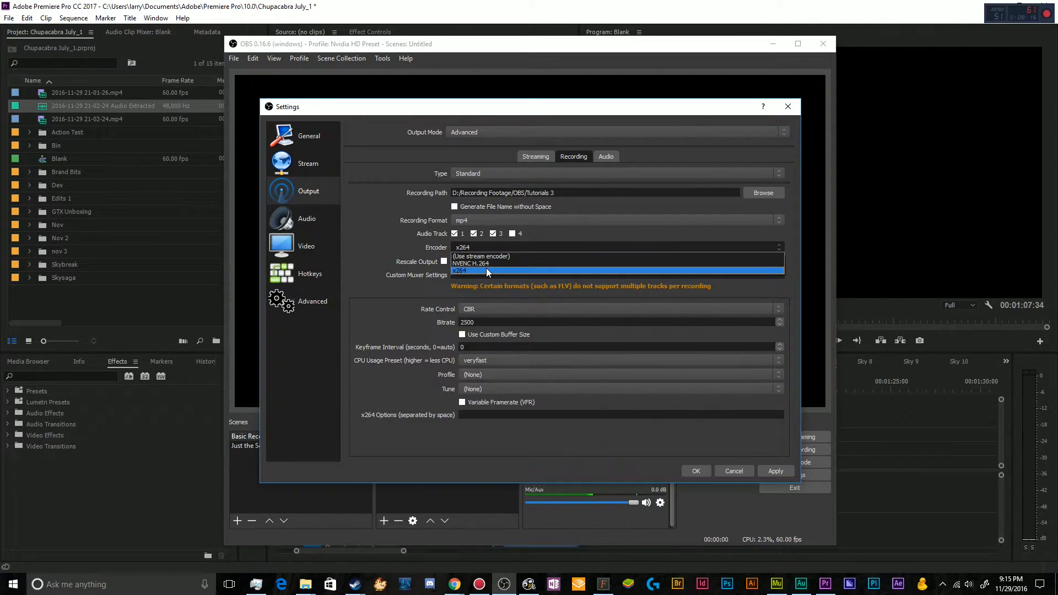
click(466, 264)
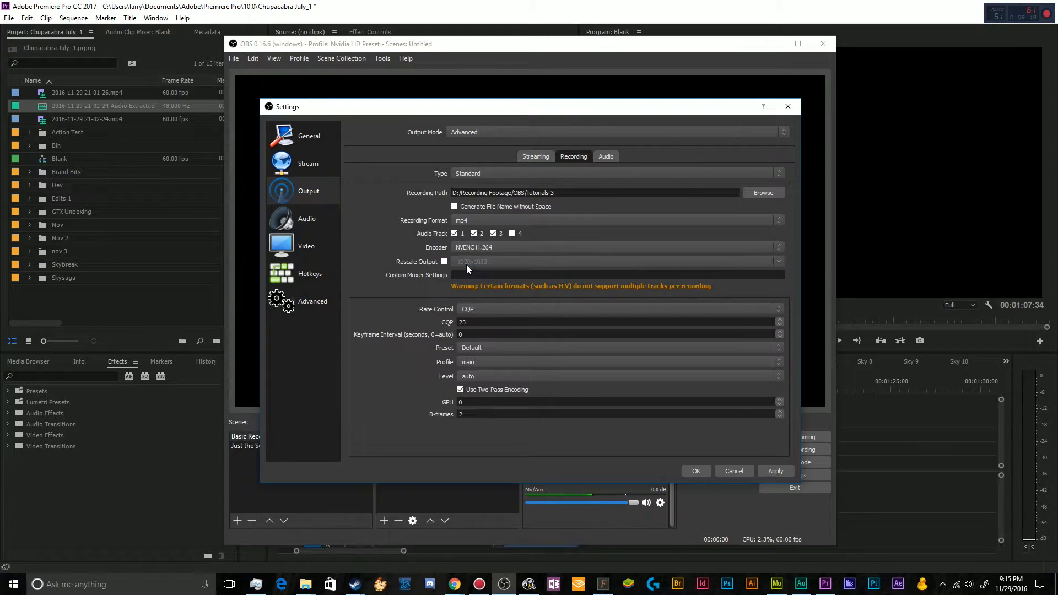
click(480, 251)
click(477, 269)
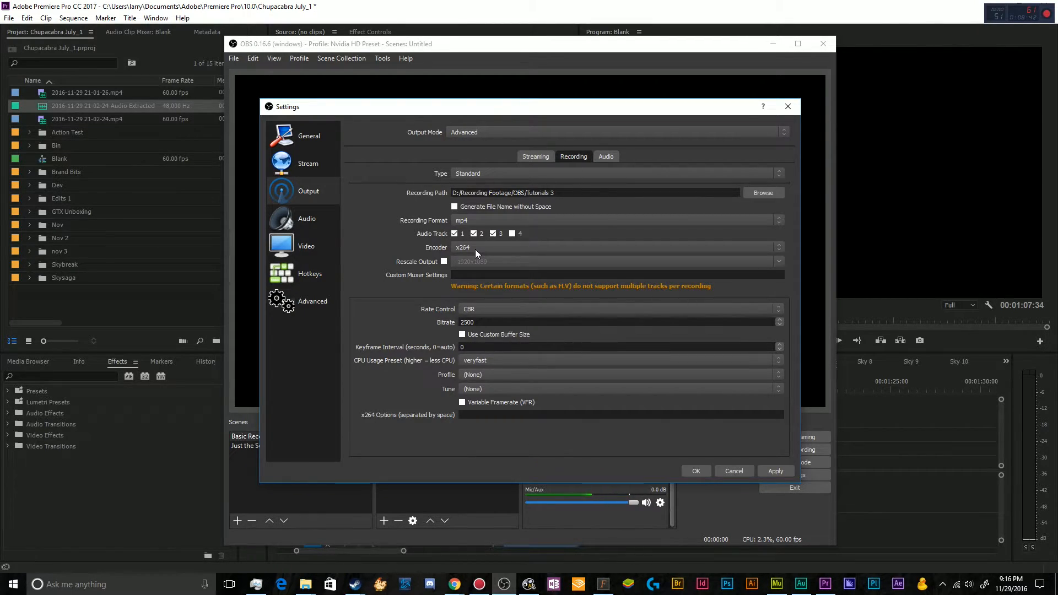
Step: Try the NVENC H.264 recording encoder and toggle output rescaling on and off, switching back to x264
click(476, 252)
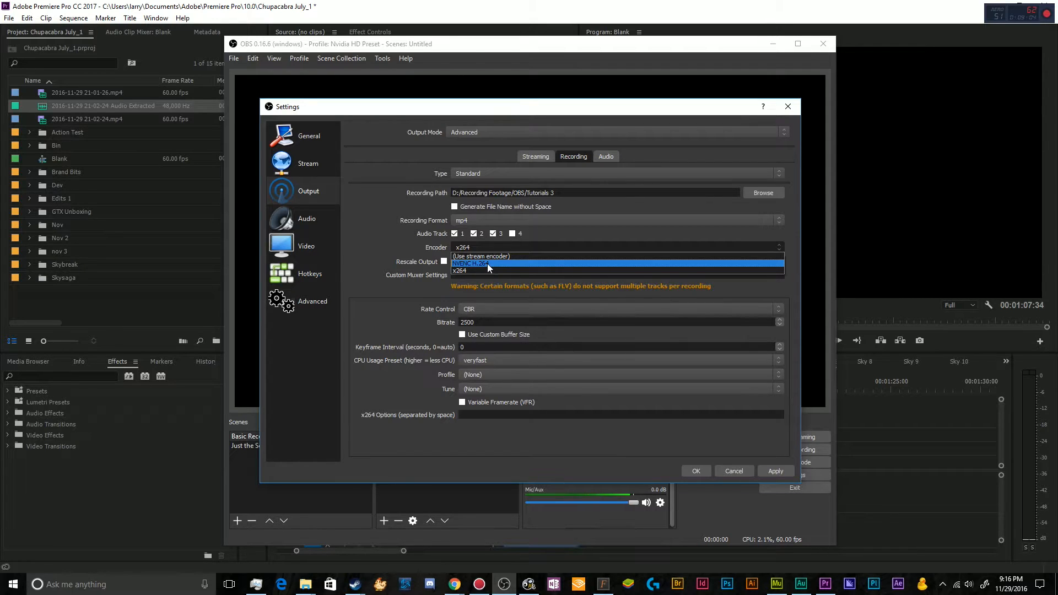
click(487, 264)
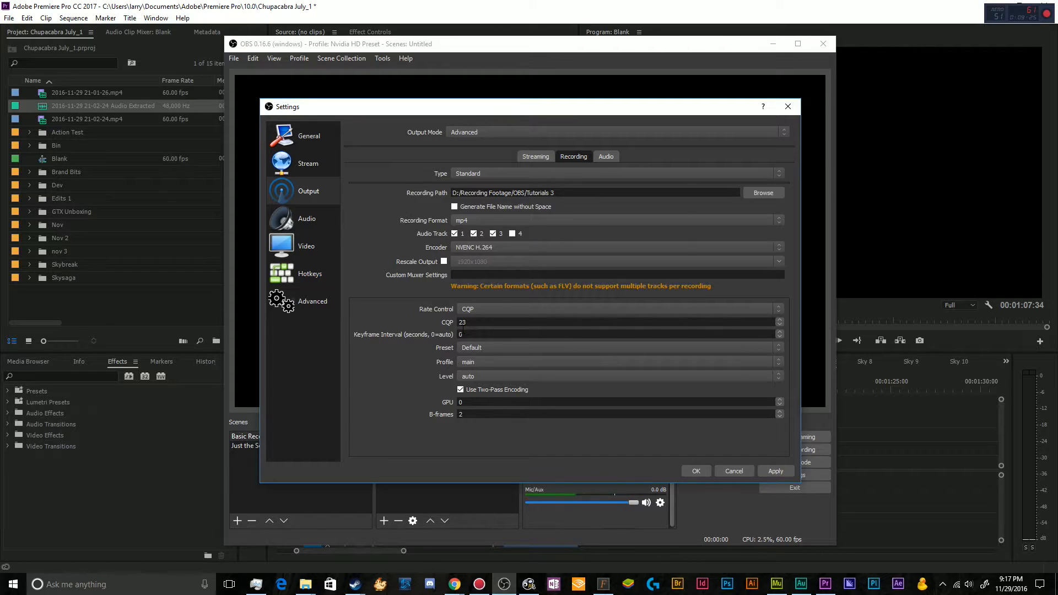
click(444, 262)
click(444, 262)
click(498, 246)
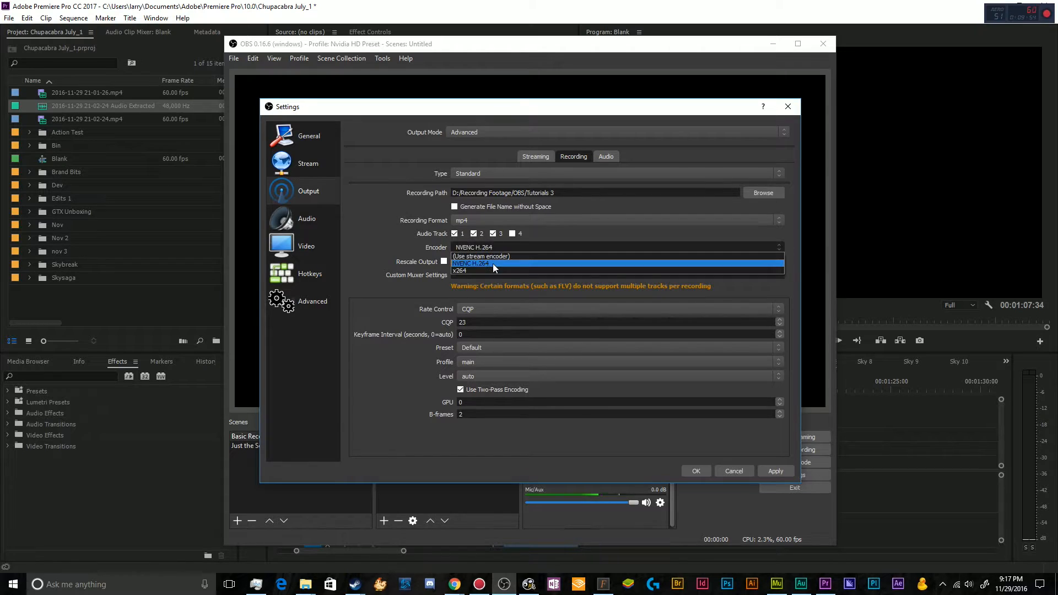
click(492, 271)
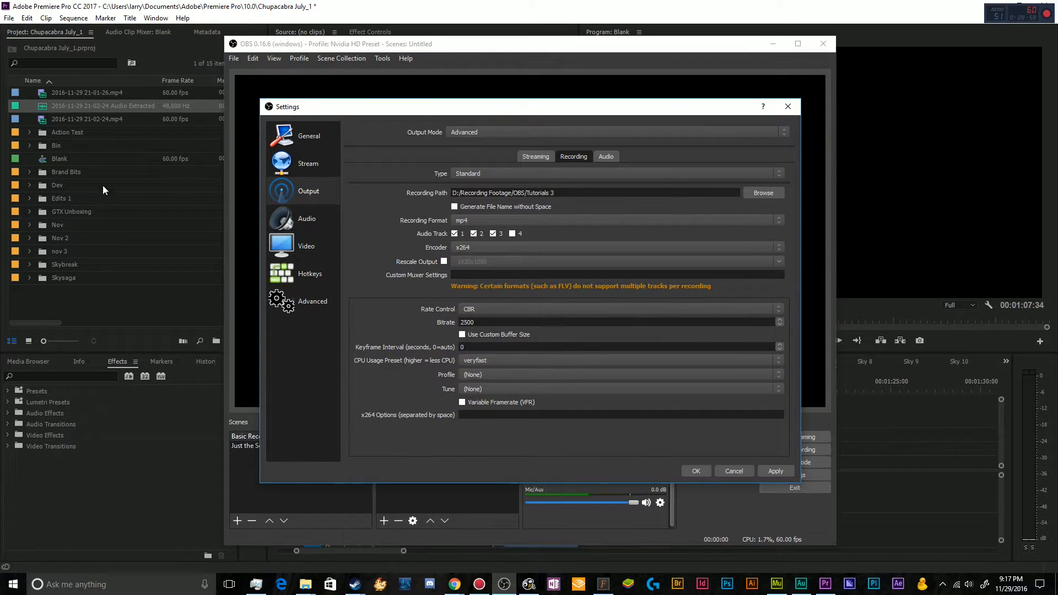
Step: Set the x264 recording profile to high and keep the tune set to (None)
click(548, 156)
click(576, 158)
click(507, 374)
click(489, 392)
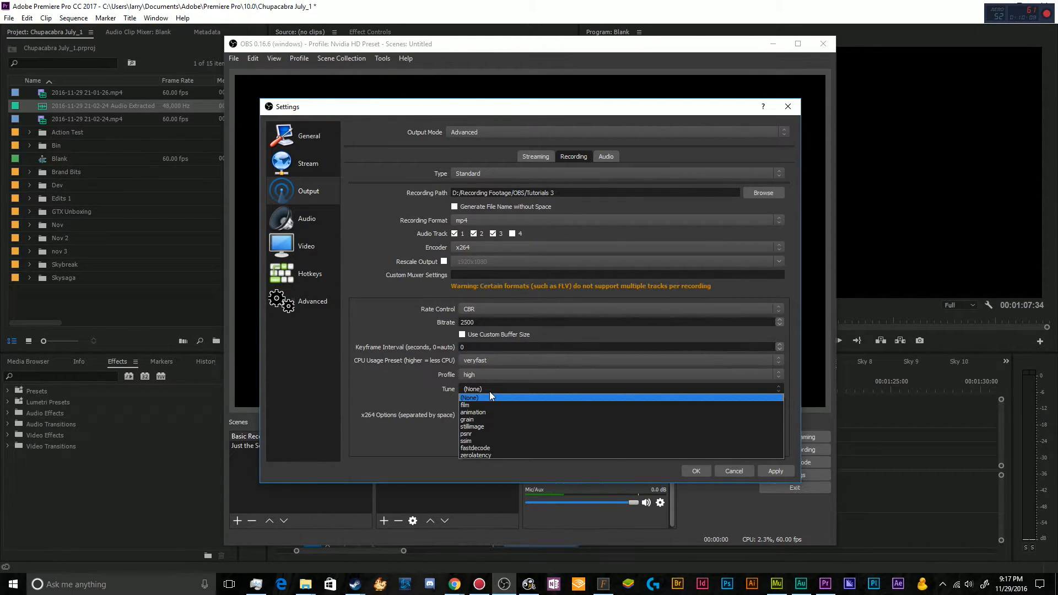
click(490, 391)
click(477, 386)
click(479, 386)
click(481, 385)
click(481, 385)
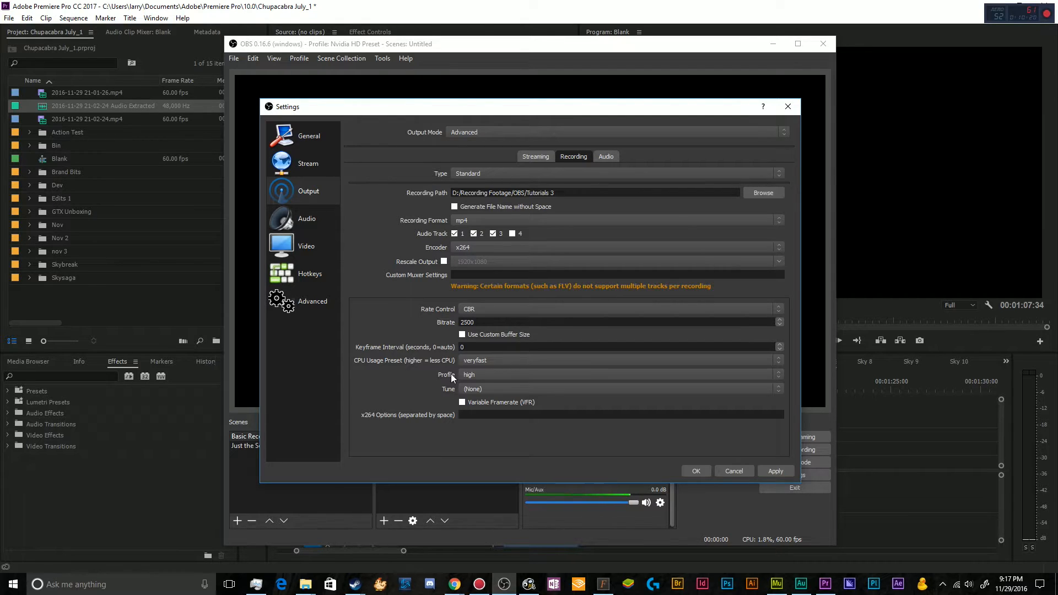
Step: Set the recording rate control to VBR with a bitrate of 55000
click(487, 307)
click(485, 332)
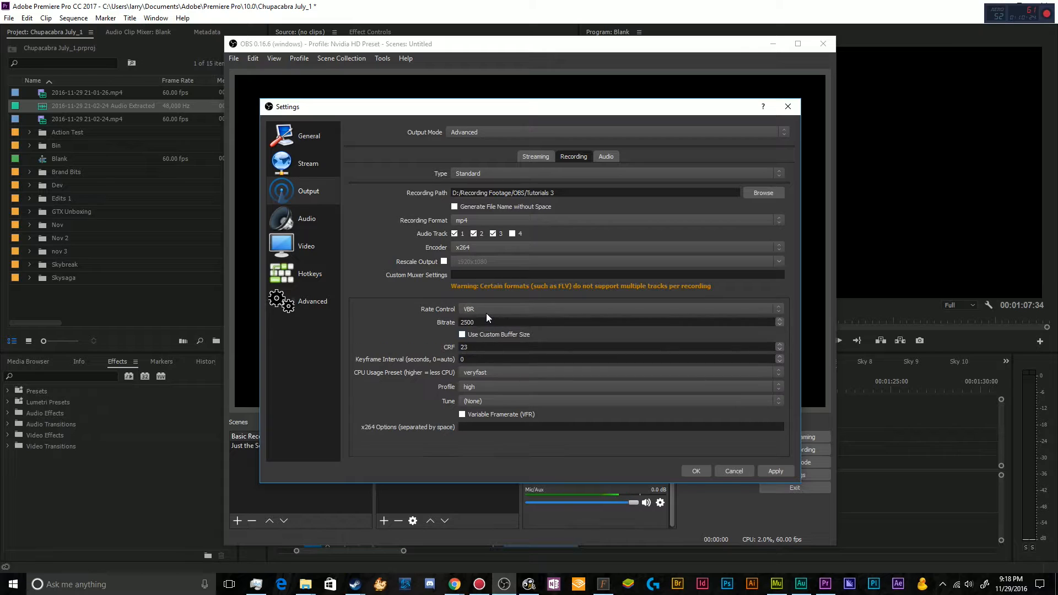
drag(488, 322, 423, 319)
text(3500)
key(BackSpace)
key(BackSpace)
key(BackSpace)
key(BackSpace)
text(555)
key(BackSpace)
text(000)
Step: Toggle the custom buffer size for the recording encoder and leave it disabled
click(463, 335)
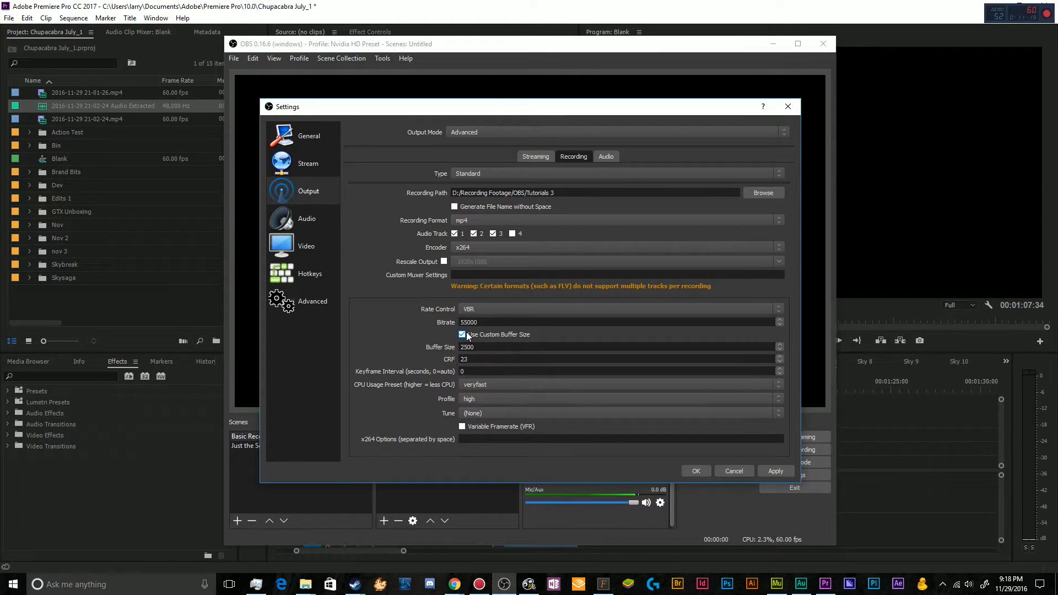
click(462, 335)
click(462, 334)
click(462, 335)
click(463, 335)
click(462, 334)
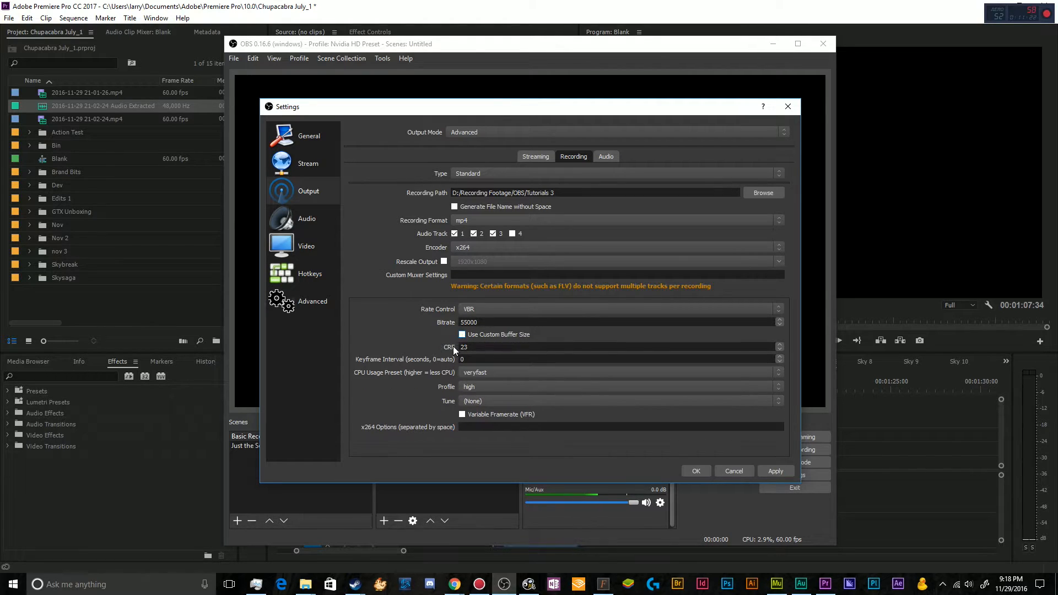
Step: Set the recording's CRF to 25 and its CPU usage preset to ultrafast
key(Tab)
click(478, 373)
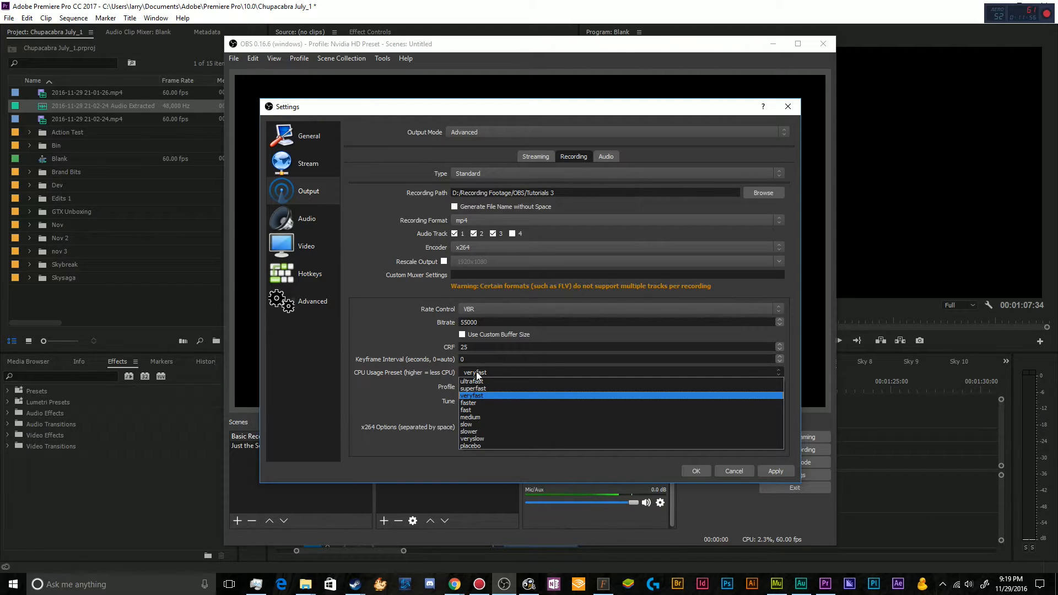
click(550, 382)
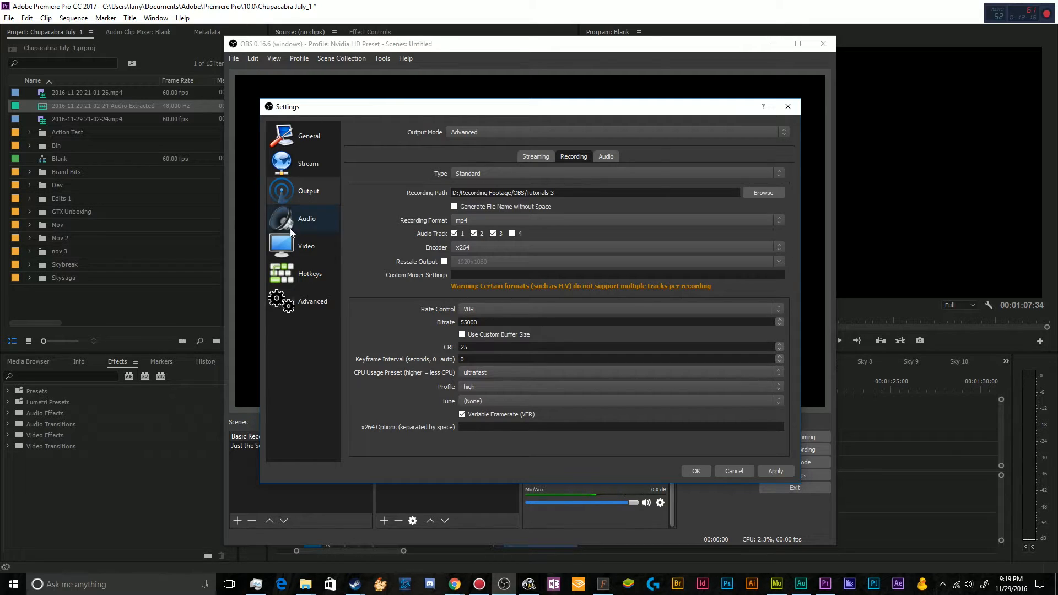
Step: Check the video resolution and FPS settings, and disable variable framerate for the recording encoder
click(290, 245)
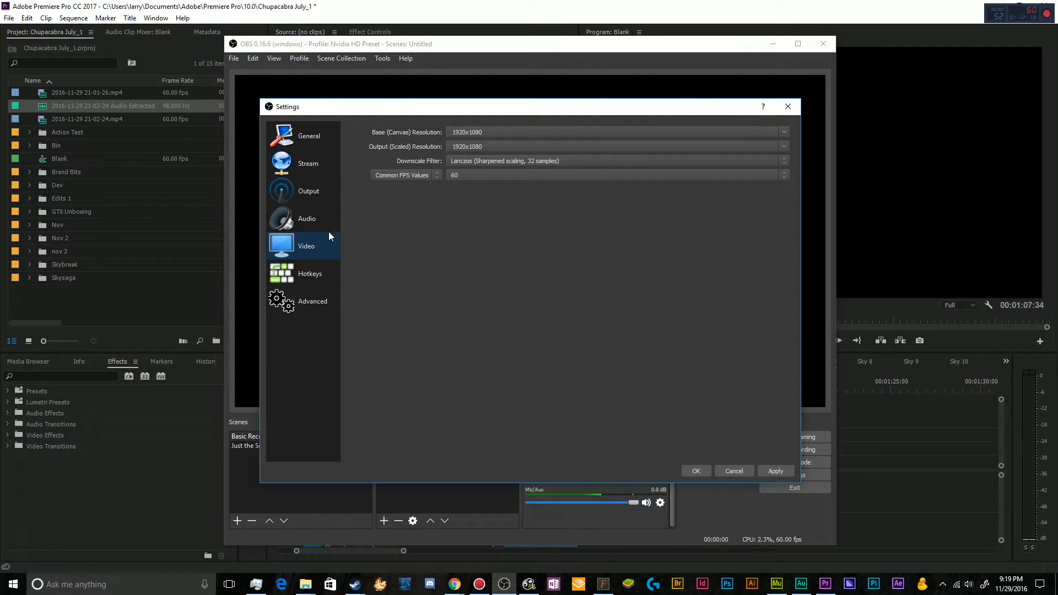
click(314, 186)
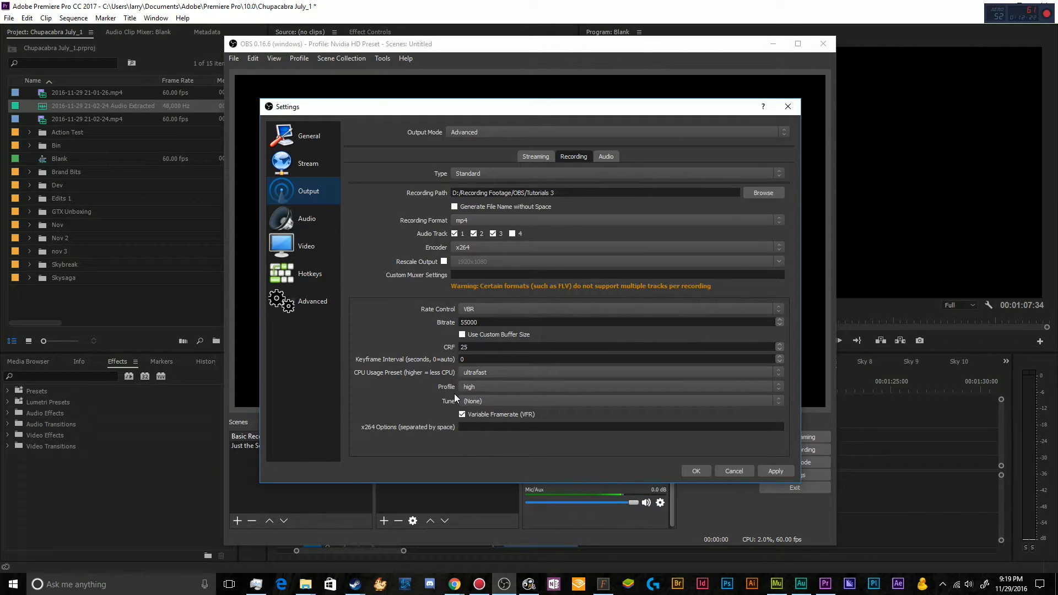
click(463, 415)
Step: Keep the mp4 recording format and switch the recording encoder to NVENC H.264 with CQP rate control
click(507, 222)
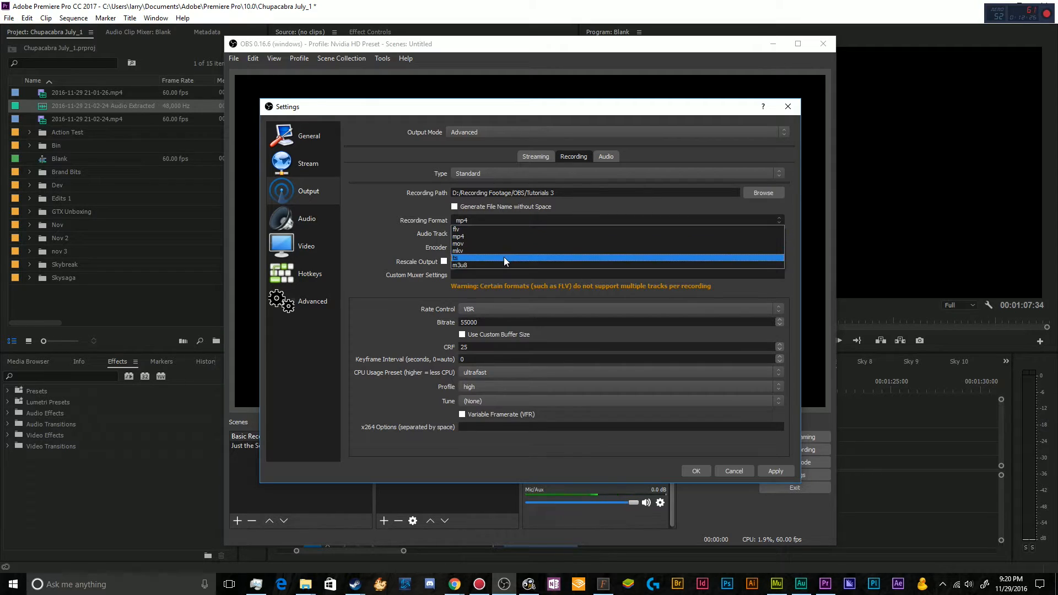
click(502, 237)
click(497, 249)
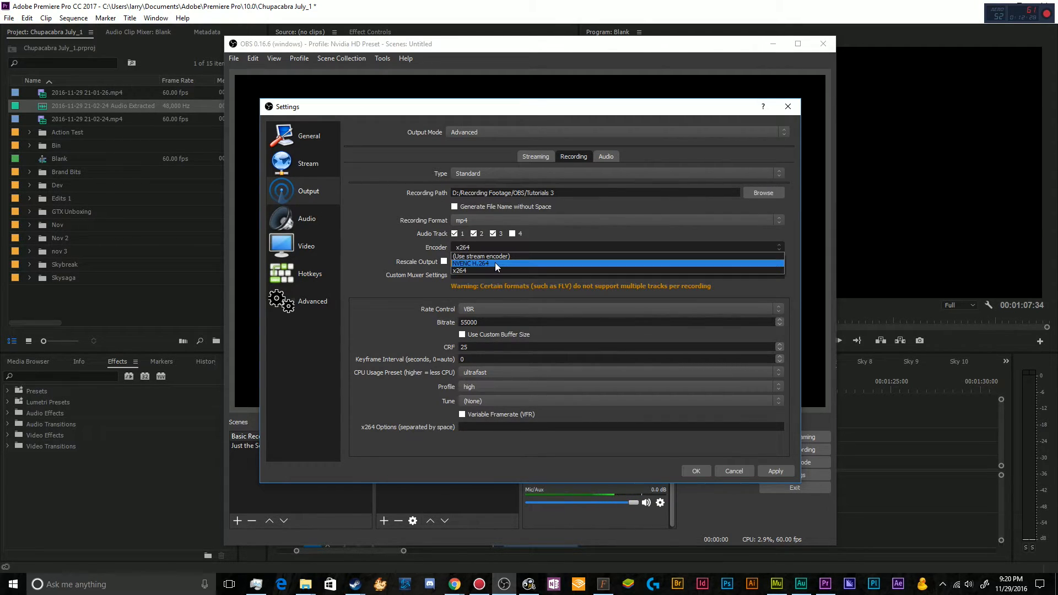
click(495, 263)
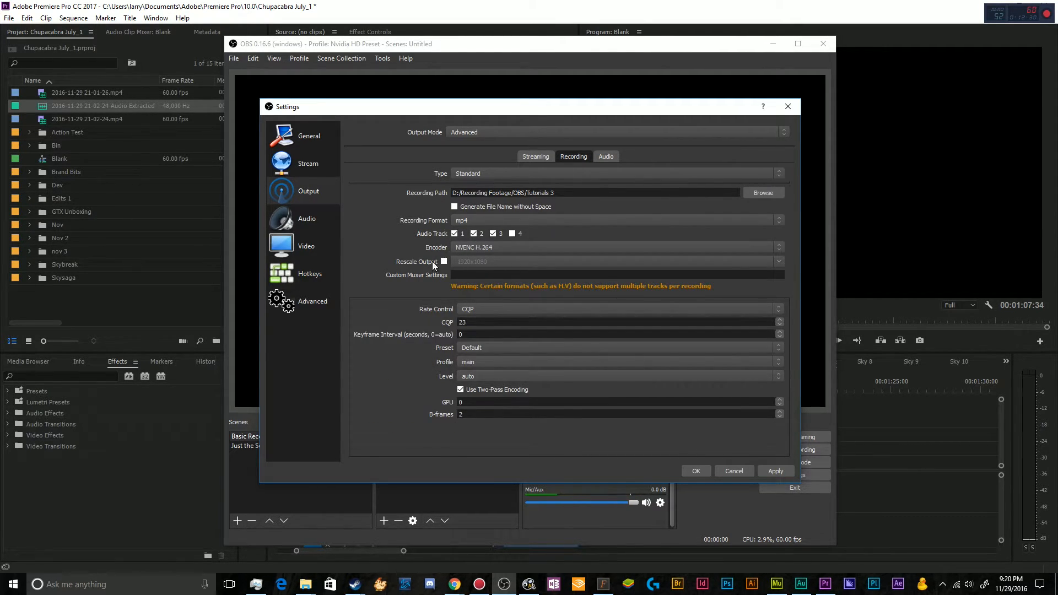
click(502, 310)
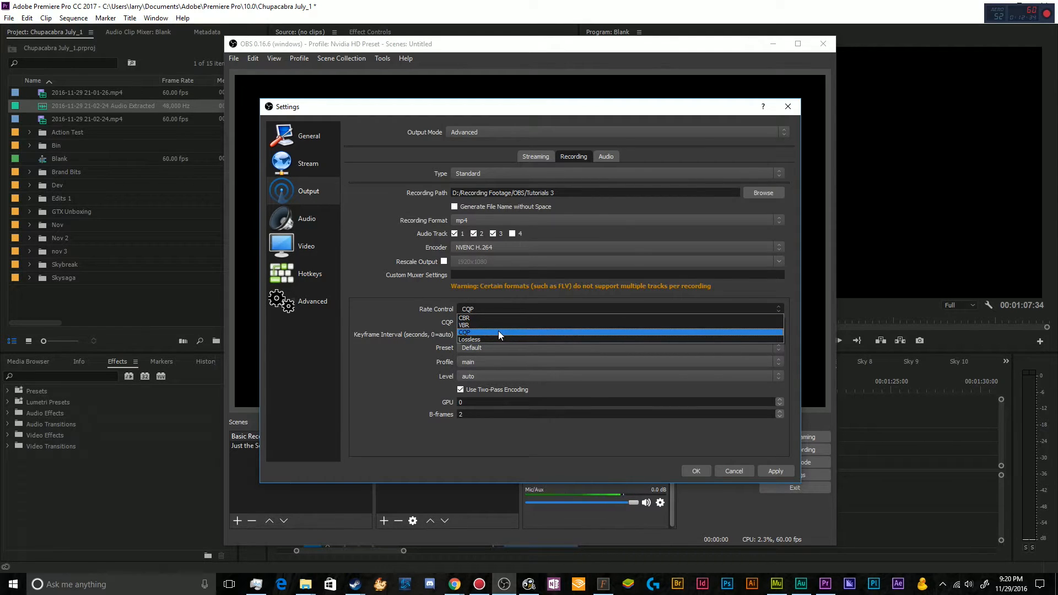
click(499, 332)
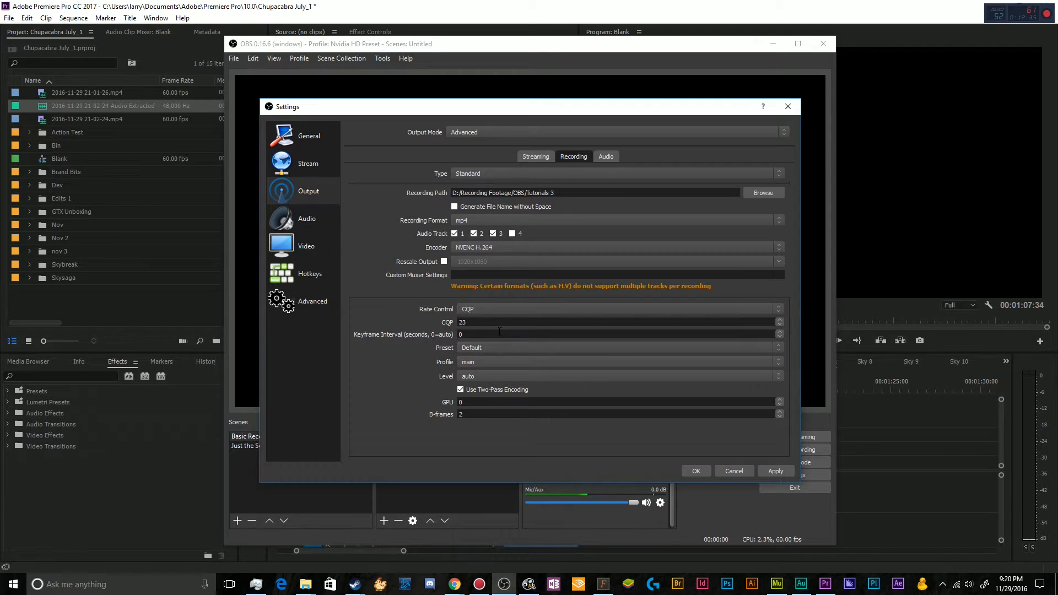
Step: Keep mp4 as the recording format and set the x264 recording encoder to CRF rate control
click(518, 220)
click(517, 224)
click(517, 223)
click(516, 238)
click(504, 249)
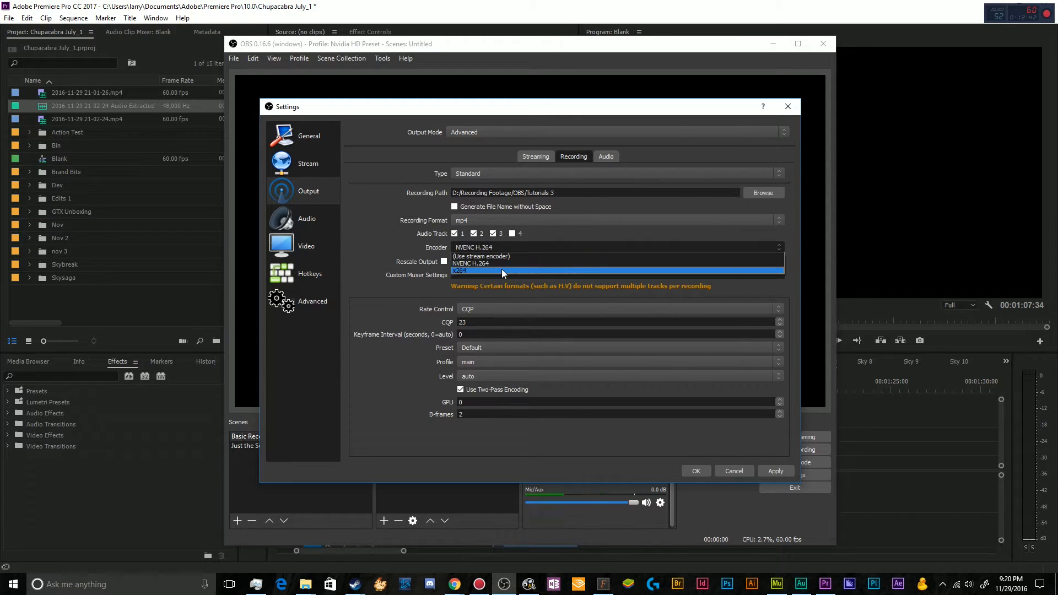
click(502, 270)
click(479, 310)
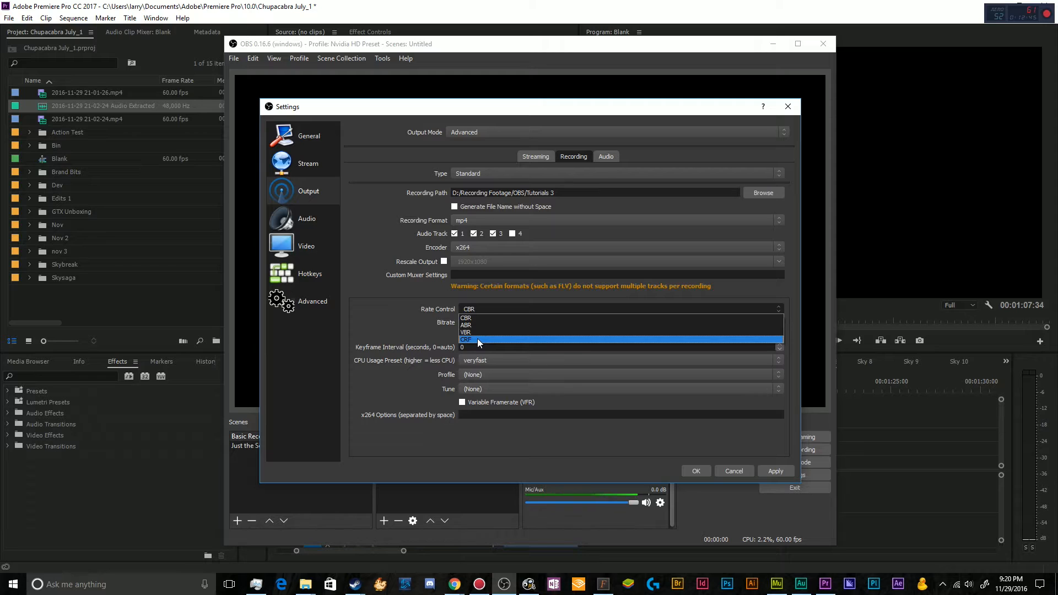
click(468, 340)
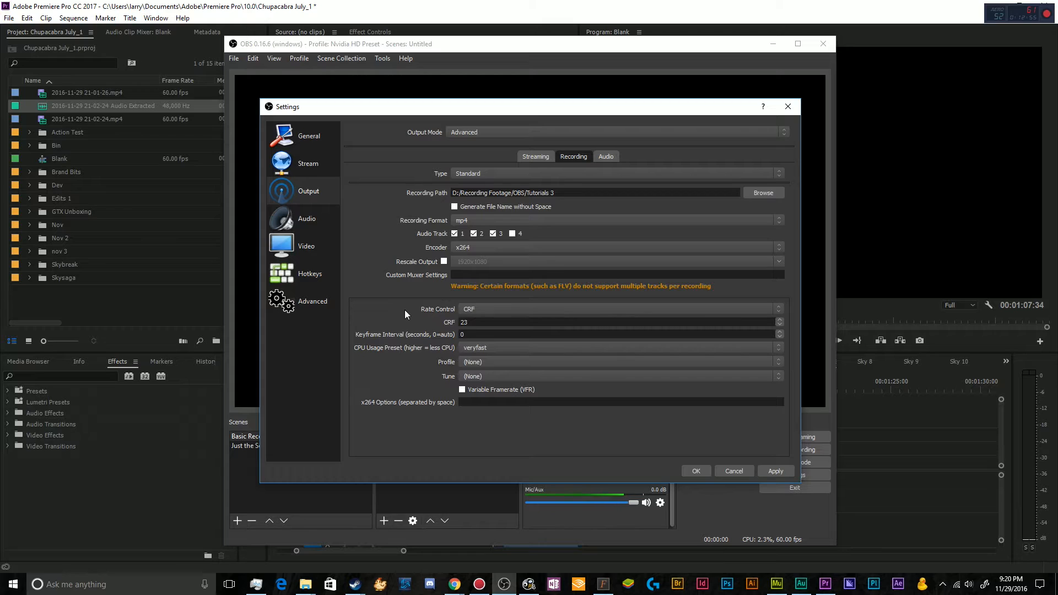
Step: Keep mp4 as the recording format and change the recording encoder from x264 to NVENC H.264
click(471, 310)
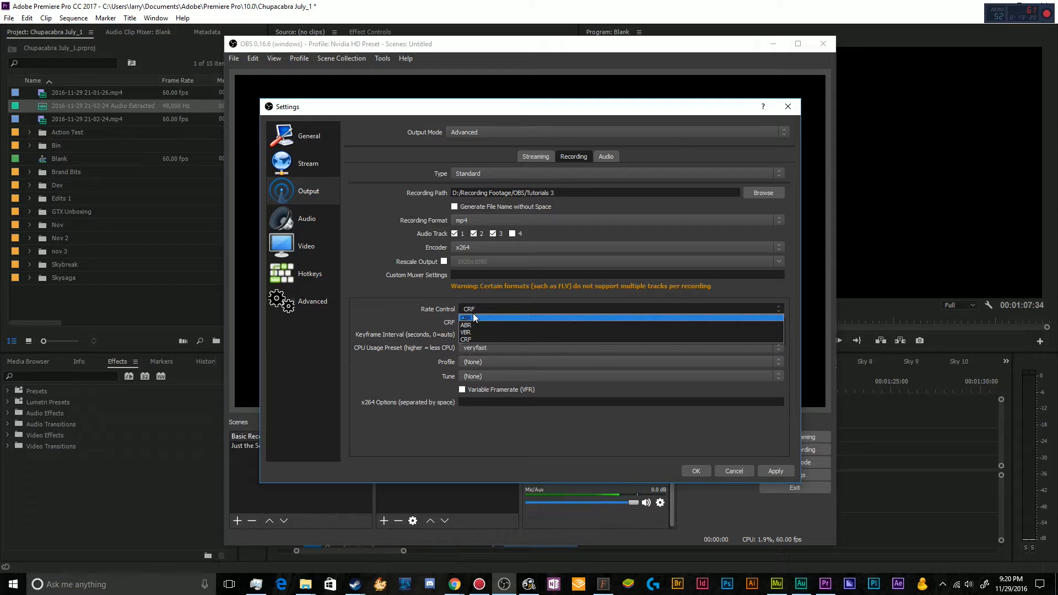
click(473, 313)
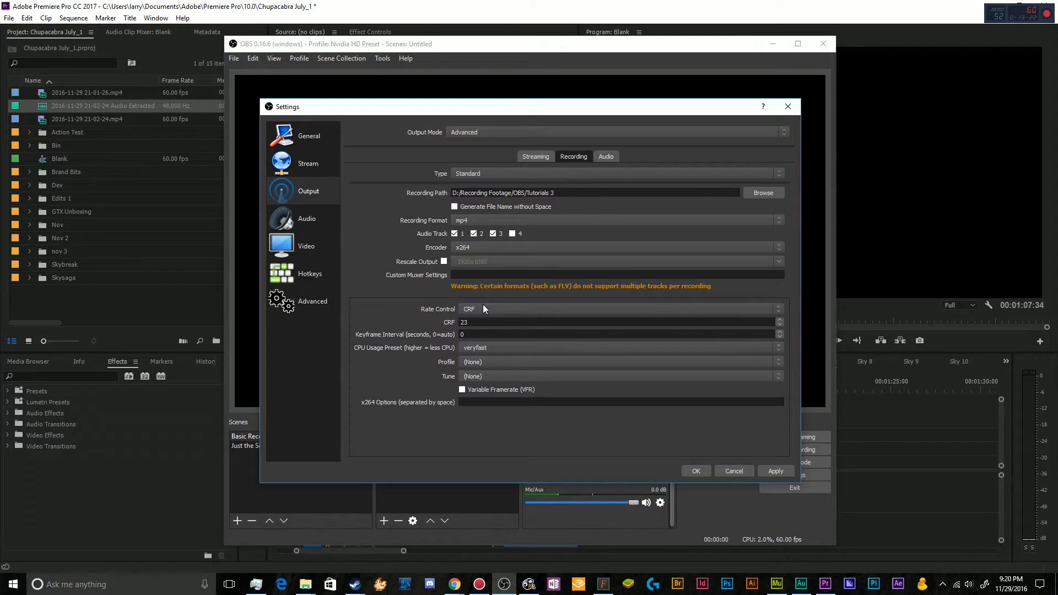
click(475, 221)
click(476, 220)
click(477, 247)
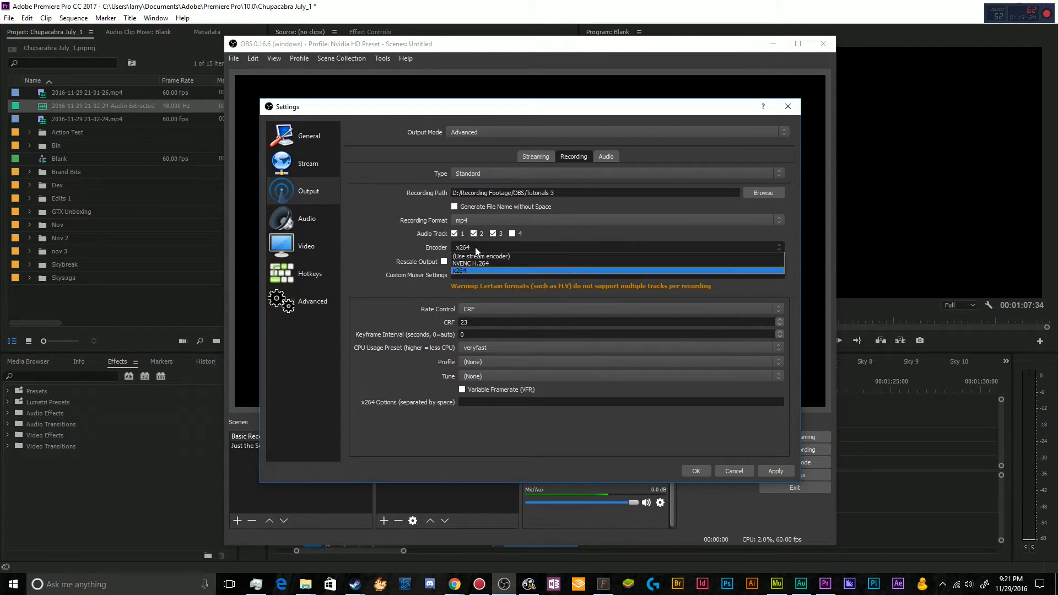
click(478, 263)
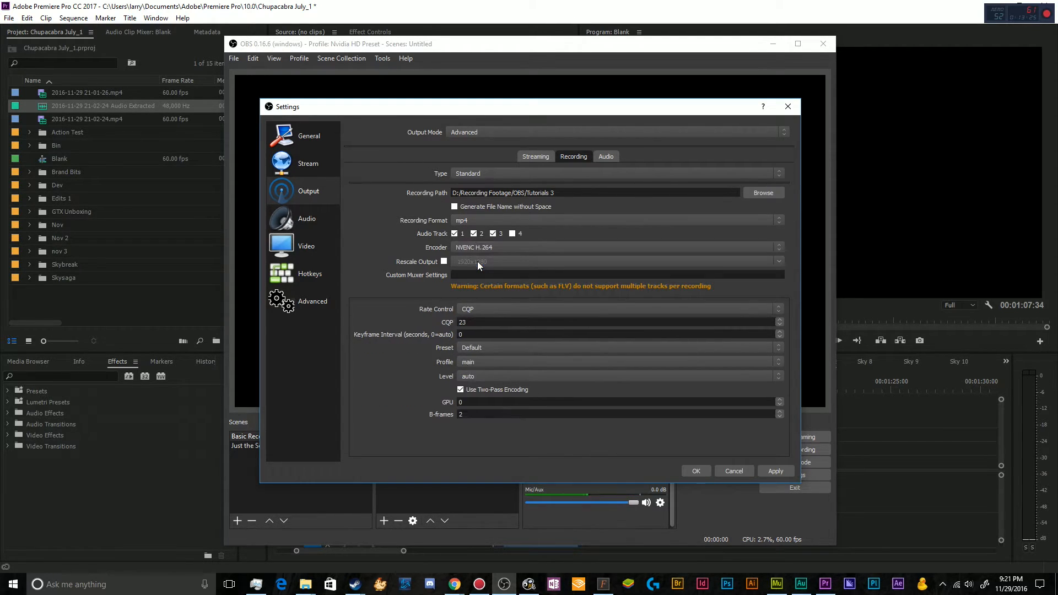
Step: Look through the NVENC rate control options, try Lossless for the recording, and set it back to CQP
click(474, 312)
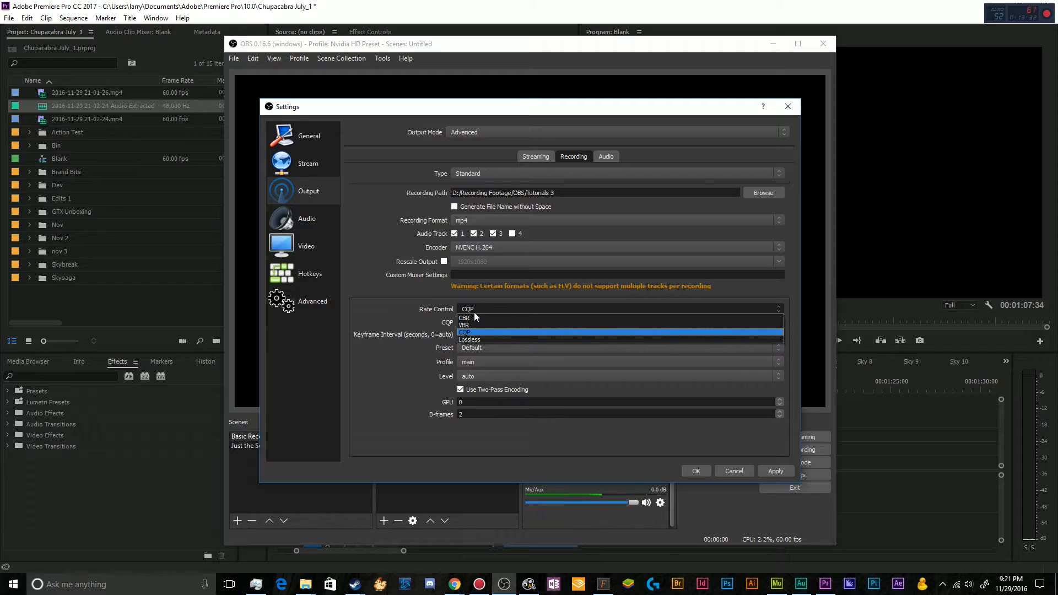
click(474, 312)
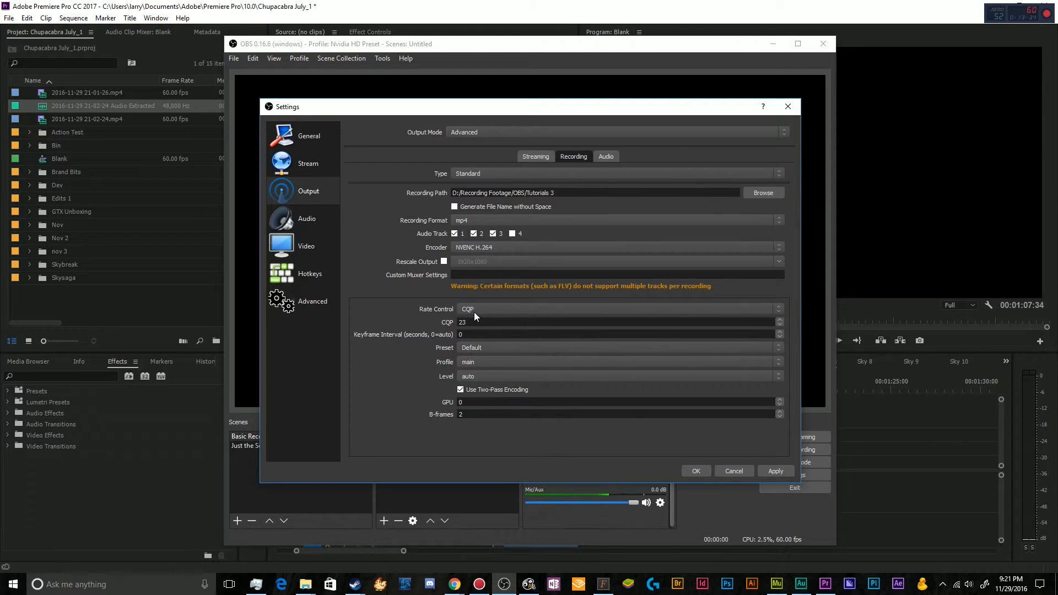
click(474, 312)
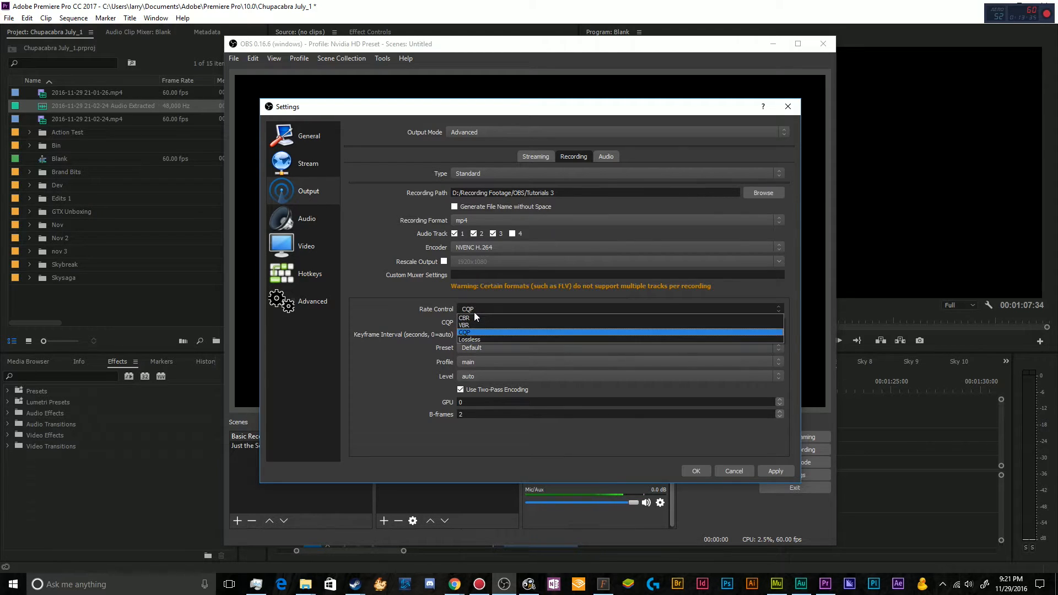
click(468, 340)
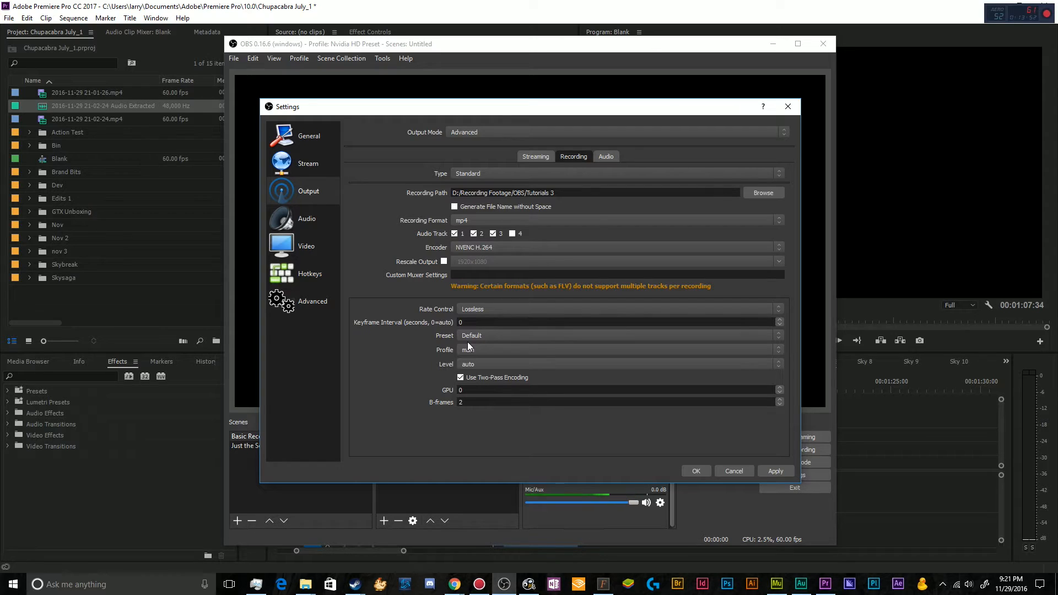
click(480, 310)
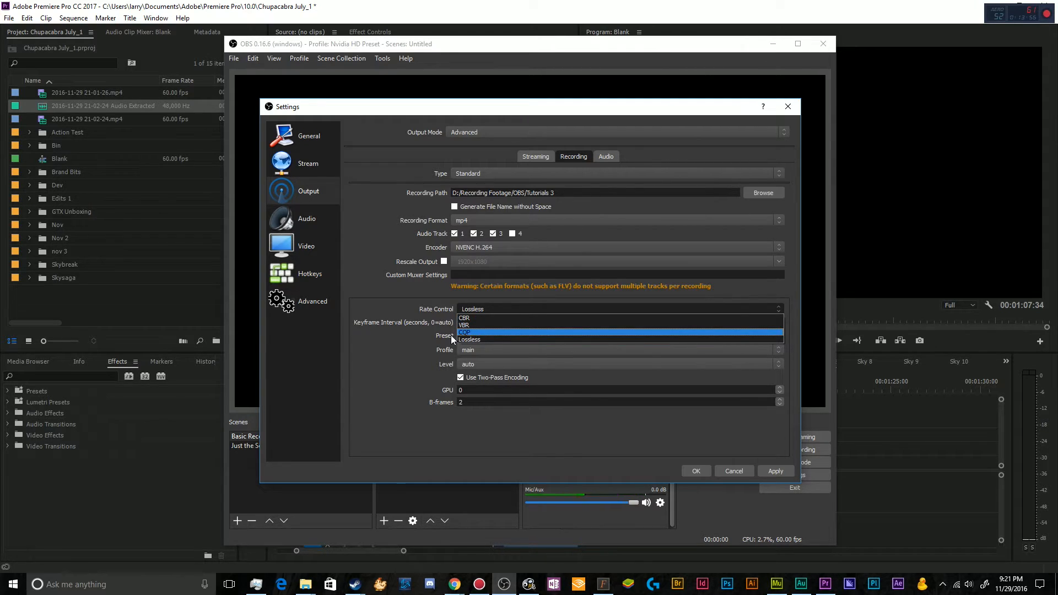
click(485, 332)
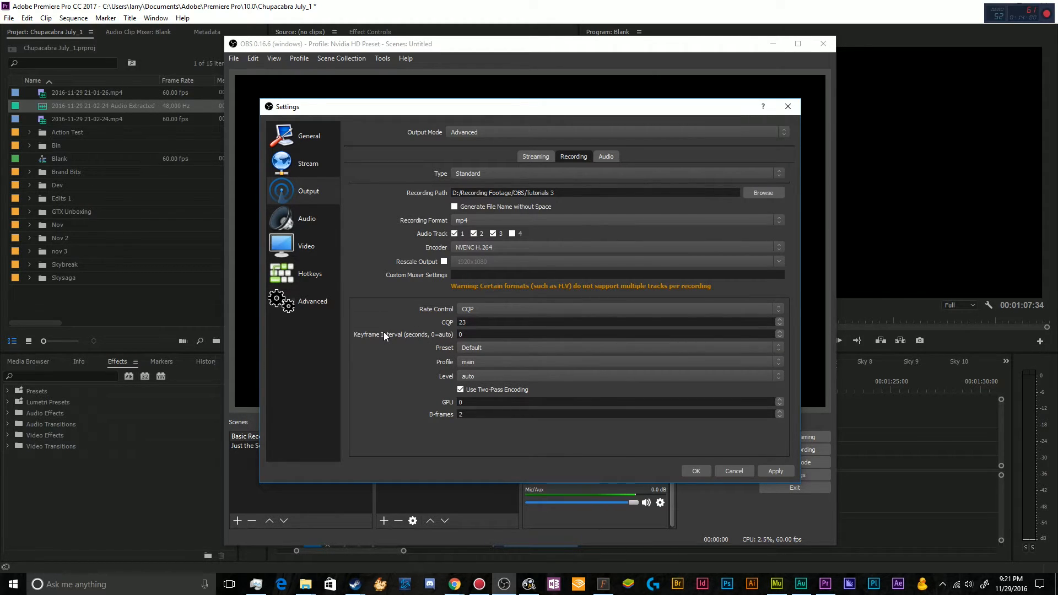
Step: Set the recording's CQP value to 25 and its encoder preset to High Quality
drag(480, 324, 444, 324)
text(25)
click(485, 348)
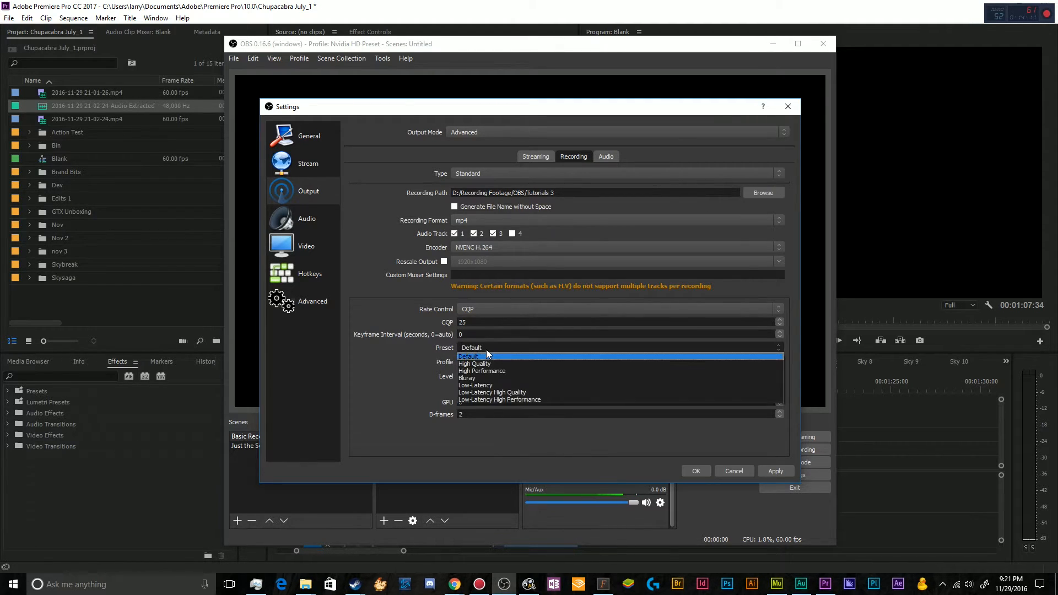
click(494, 379)
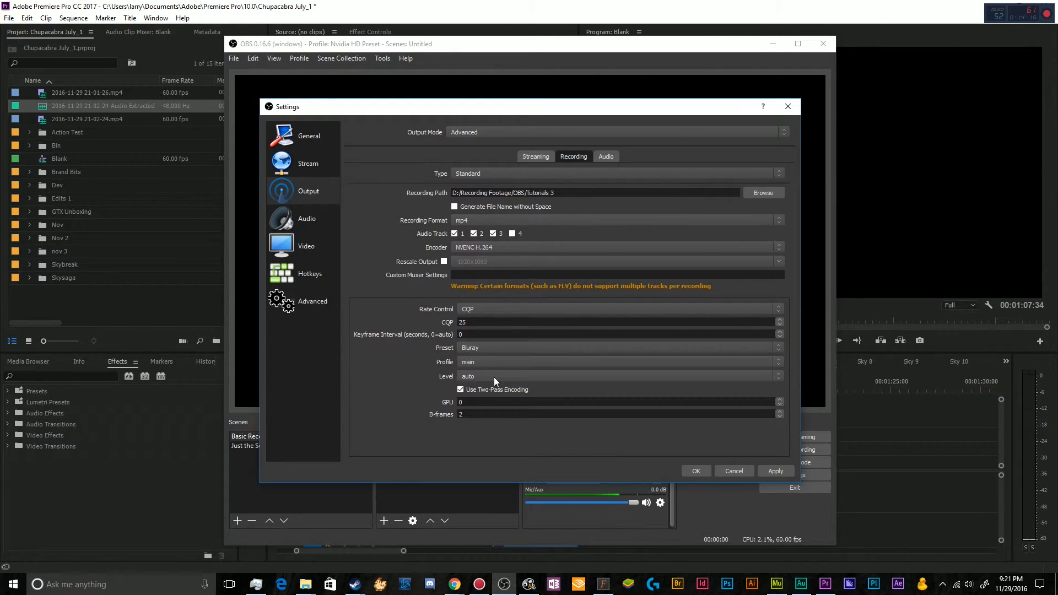
click(488, 347)
click(528, 362)
Step: Set the NVENC recording encoder's profile to high
click(469, 362)
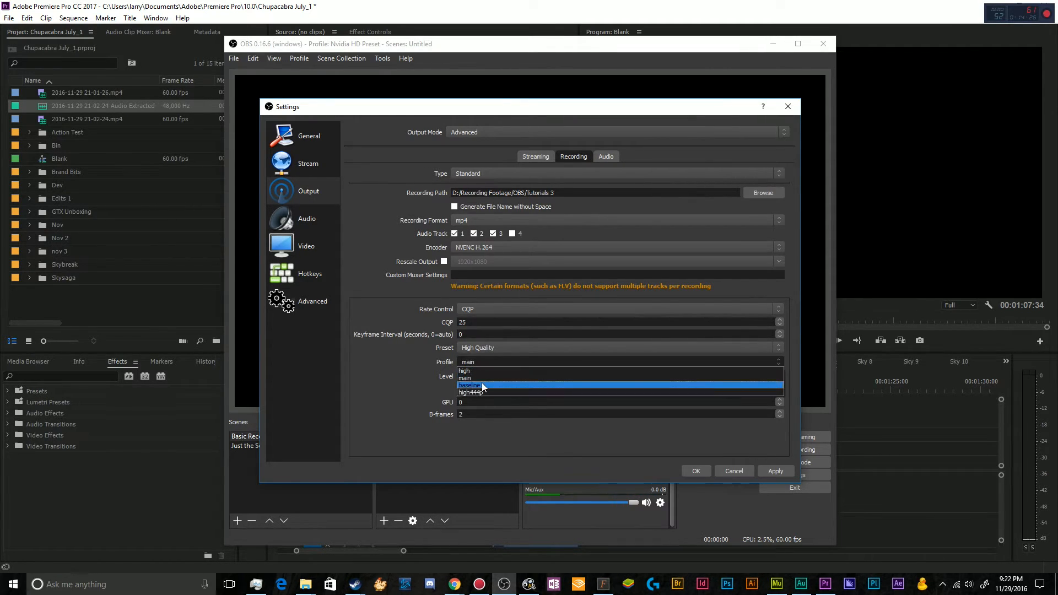
click(483, 372)
click(476, 361)
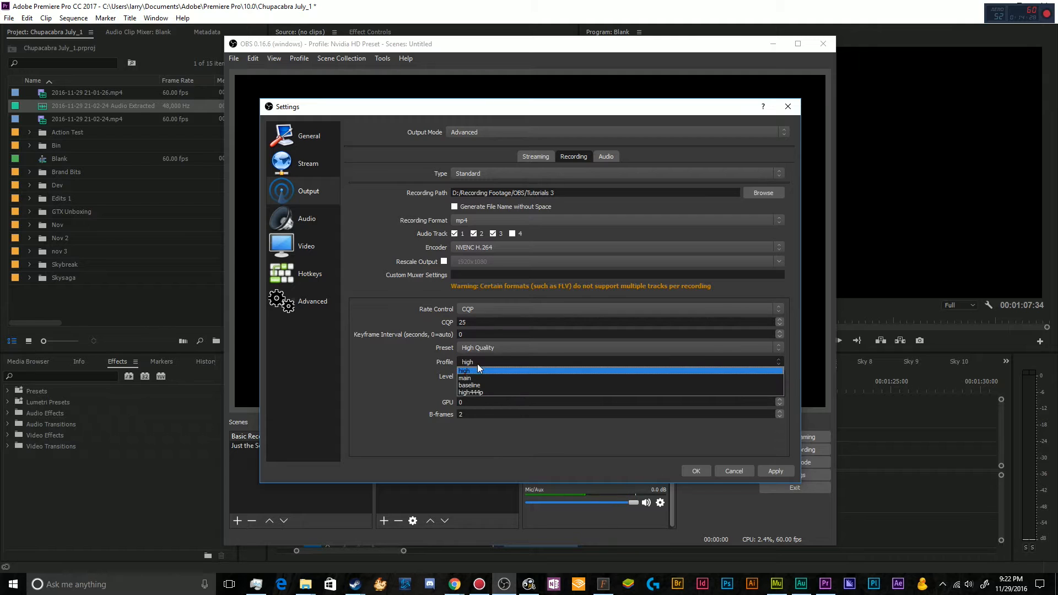
click(477, 371)
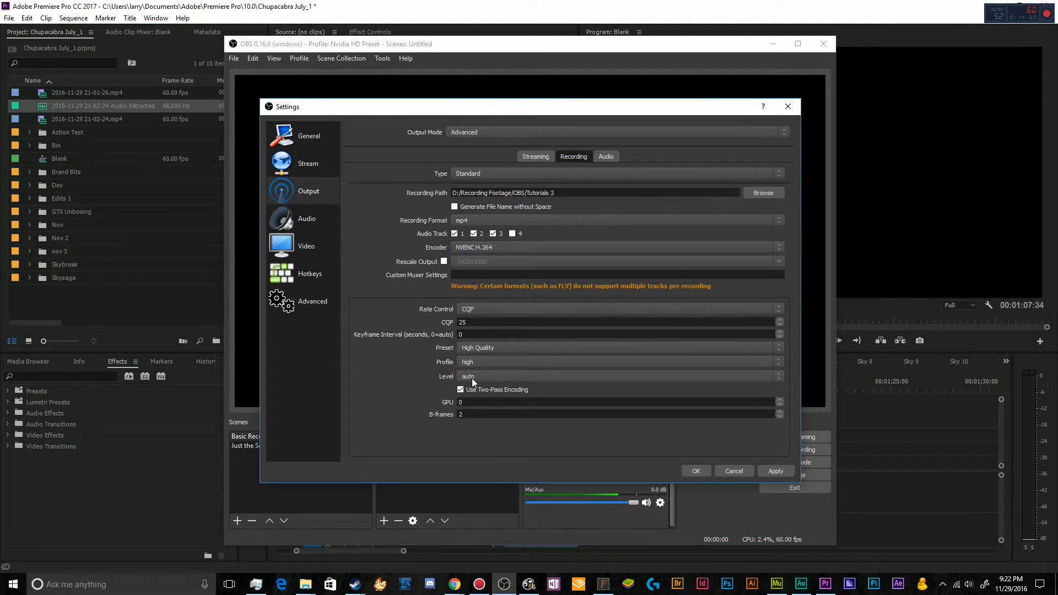
Step: Keep the encoder level on auto, disable two-pass encoding, and save the settings
click(471, 377)
click(471, 378)
click(463, 391)
click(705, 472)
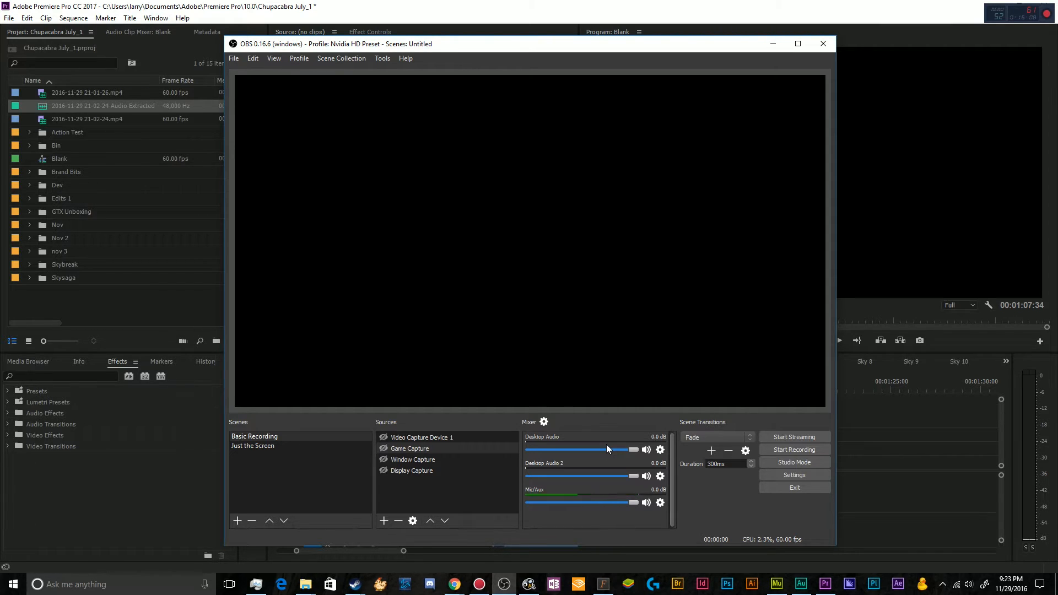
Step: Reopen the output settings and name audio track 1 "Mic"
click(779, 476)
click(328, 199)
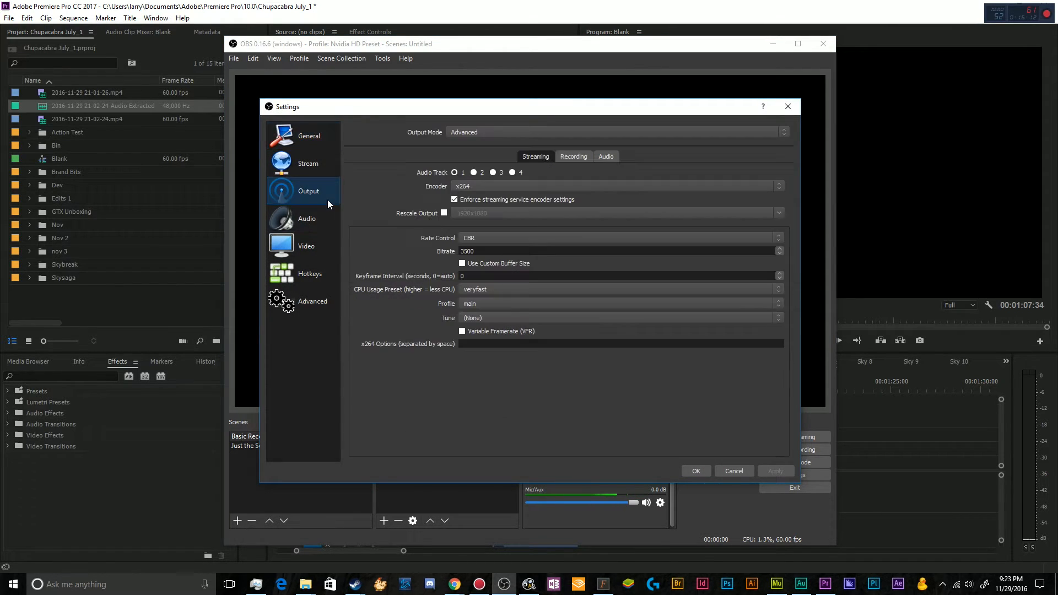
click(571, 156)
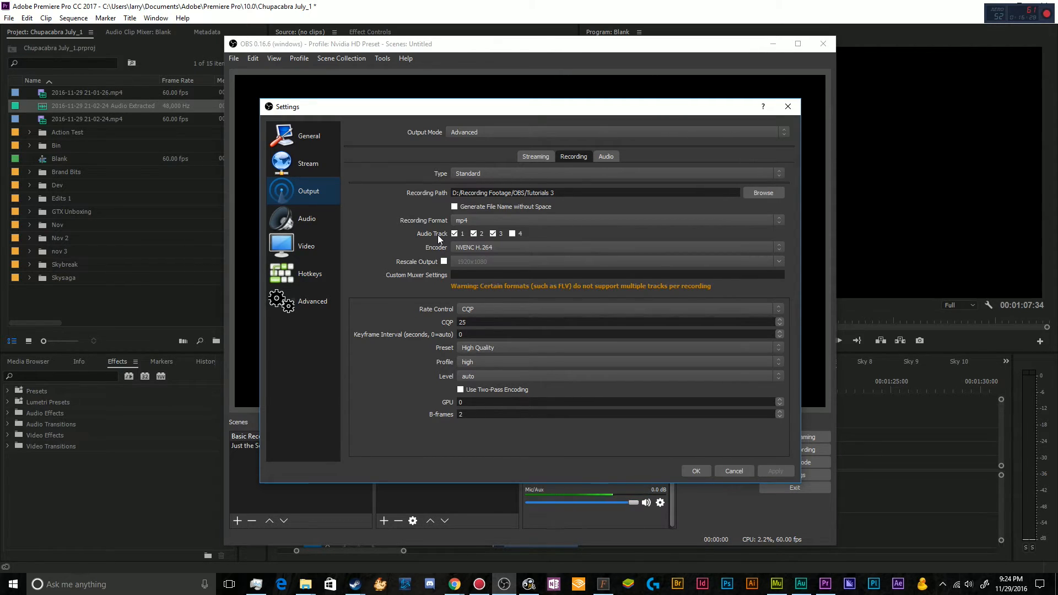
click(605, 157)
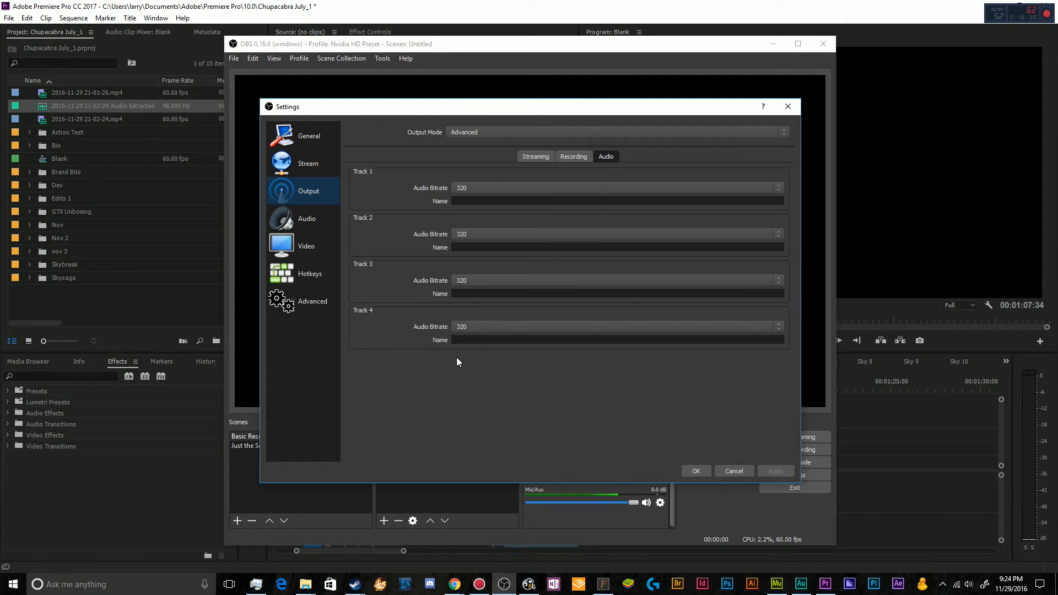
click(464, 200)
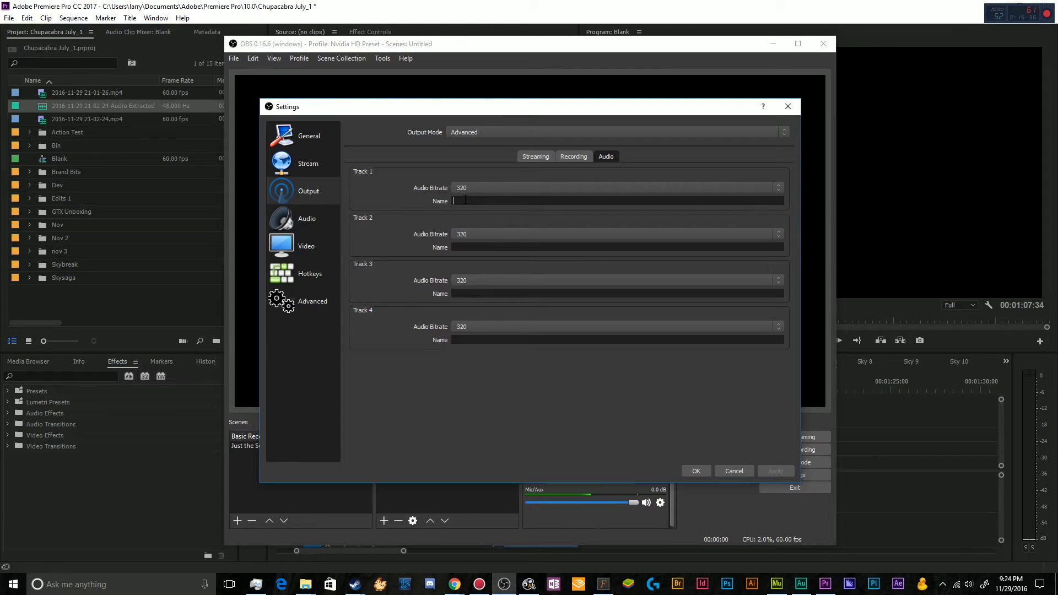
text(Mic)
Step: Set audio track 2's bitrate to 320 and name the track "Background Music"
click(484, 240)
click(484, 241)
click(484, 240)
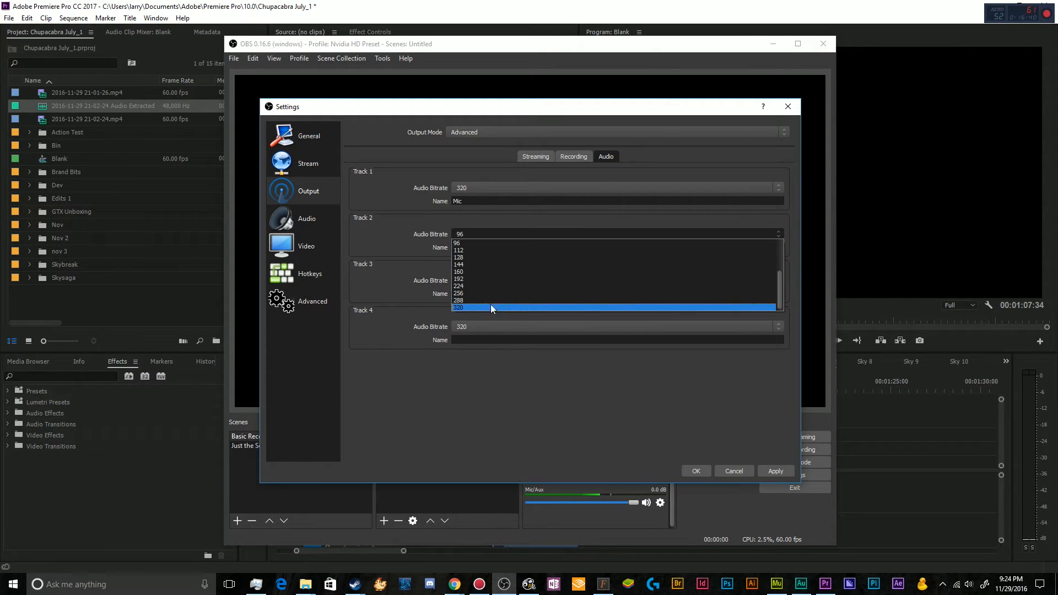
click(491, 307)
click(471, 247)
text(Background M)
text(usic)
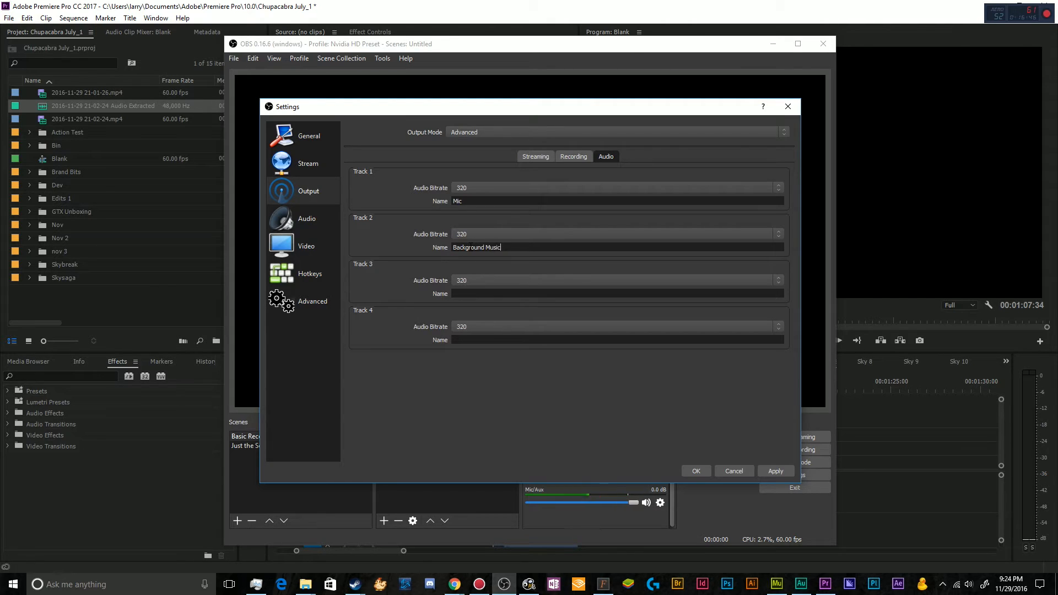
Step: Name audio track 3 "My Cohost", check the recording's enabled audio tracks, and save the settings
click(456, 294)
text(My Cohost)
click(582, 153)
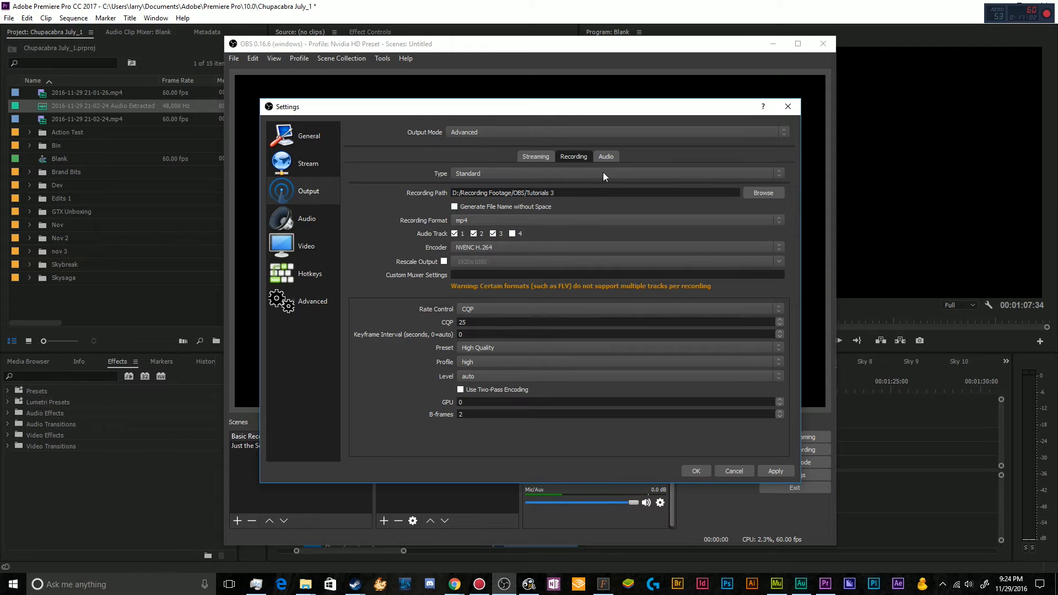
click(605, 157)
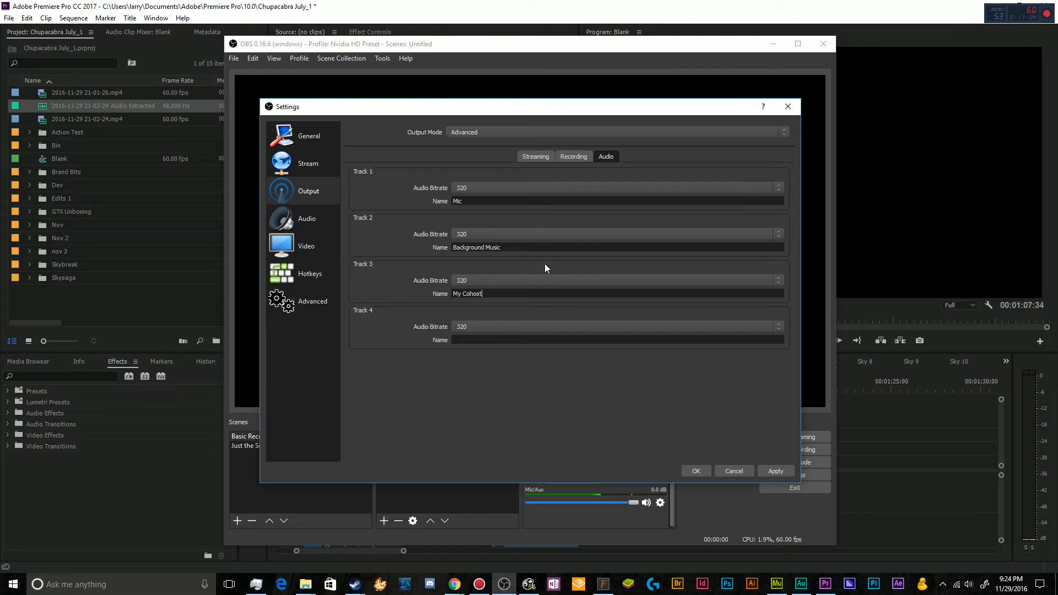
click(542, 294)
click(697, 472)
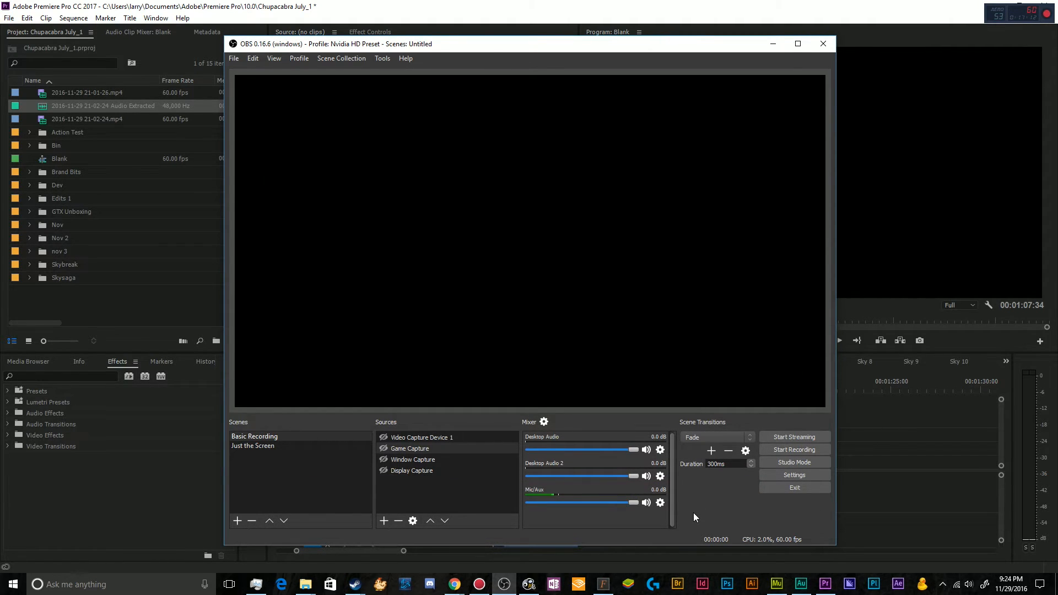
Step: Check which desktop and microphone devices are assigned in the audio settings
click(794, 475)
click(306, 219)
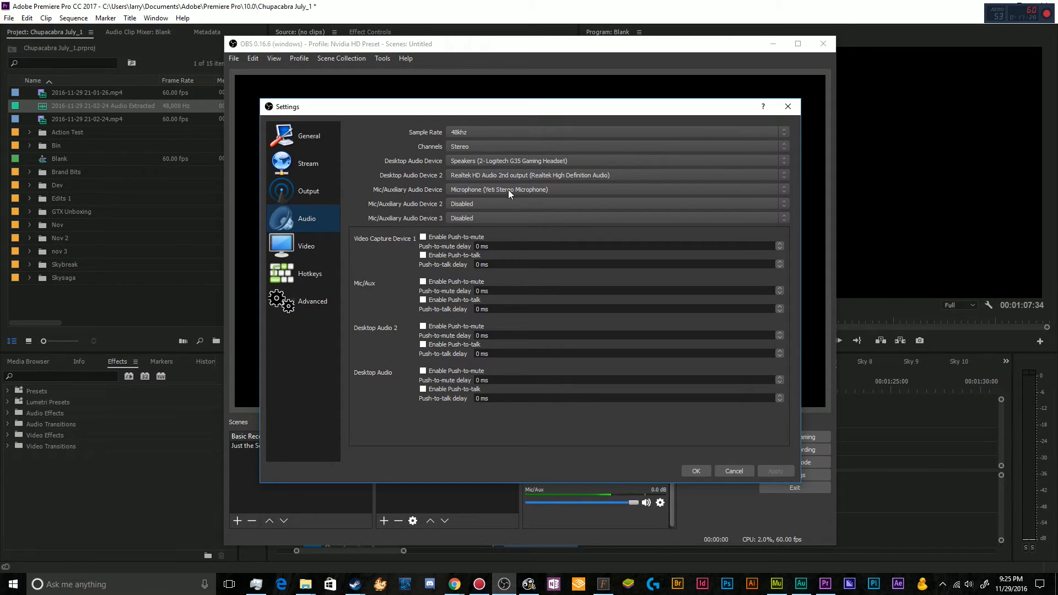
click(698, 472)
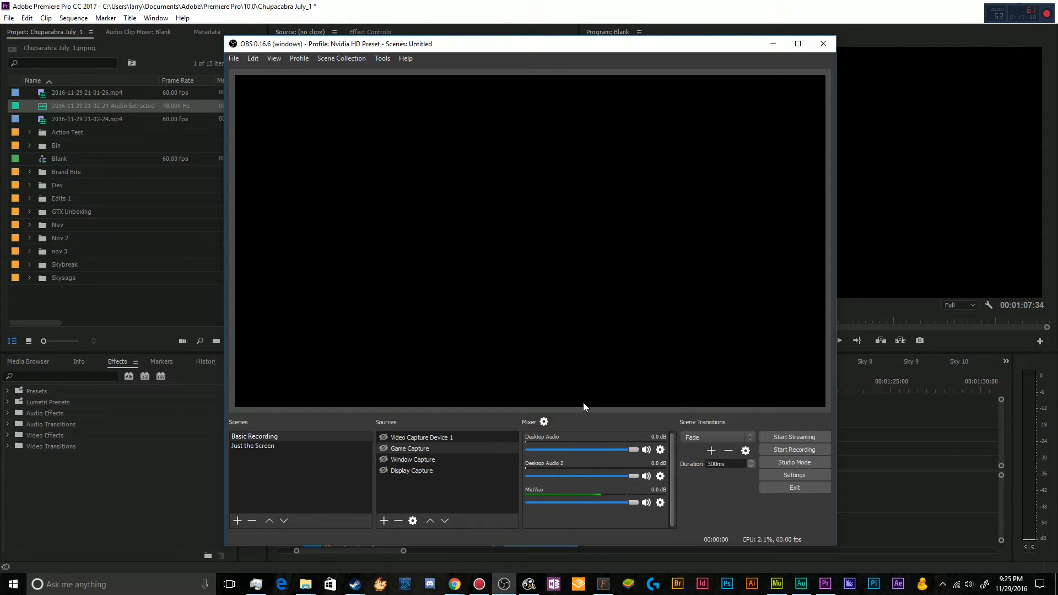
Step: Examine the track assignments of Mic/Aux, Desktop Audio and Desktop Audio 2 in the mixer's advanced audio properties
click(545, 422)
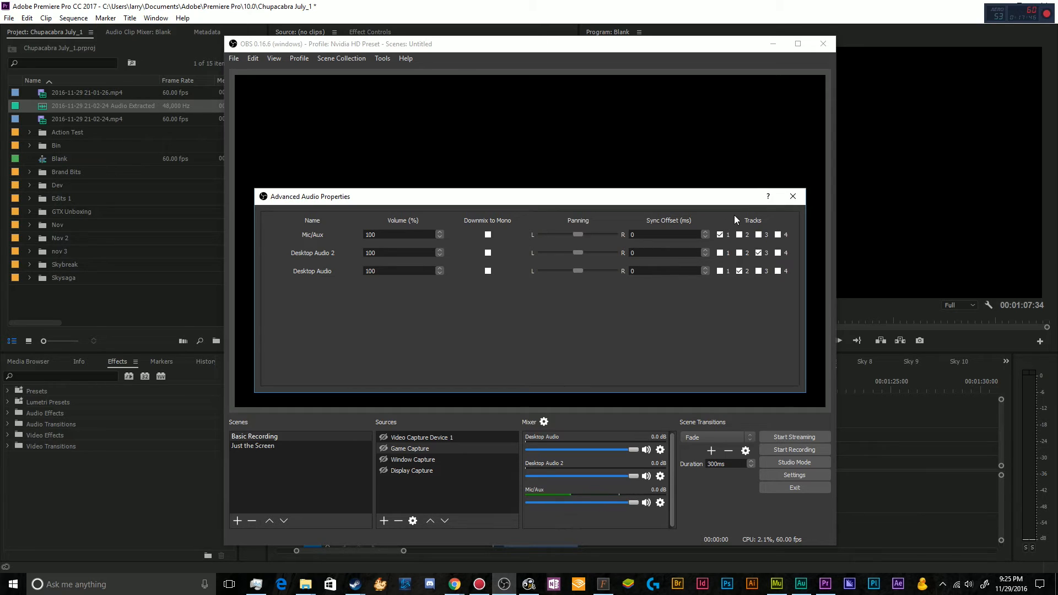
click(740, 234)
click(759, 235)
click(778, 234)
click(740, 253)
click(720, 253)
click(778, 252)
click(776, 271)
click(720, 235)
click(740, 235)
click(758, 234)
click(739, 253)
click(759, 253)
click(778, 253)
click(719, 272)
click(740, 271)
click(758, 254)
click(793, 197)
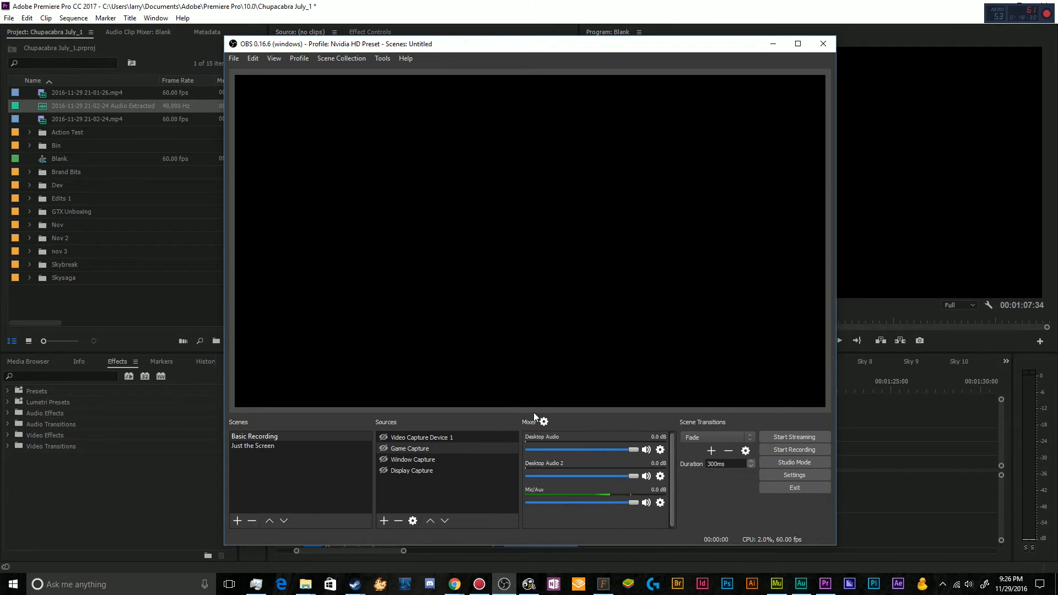
click(544, 422)
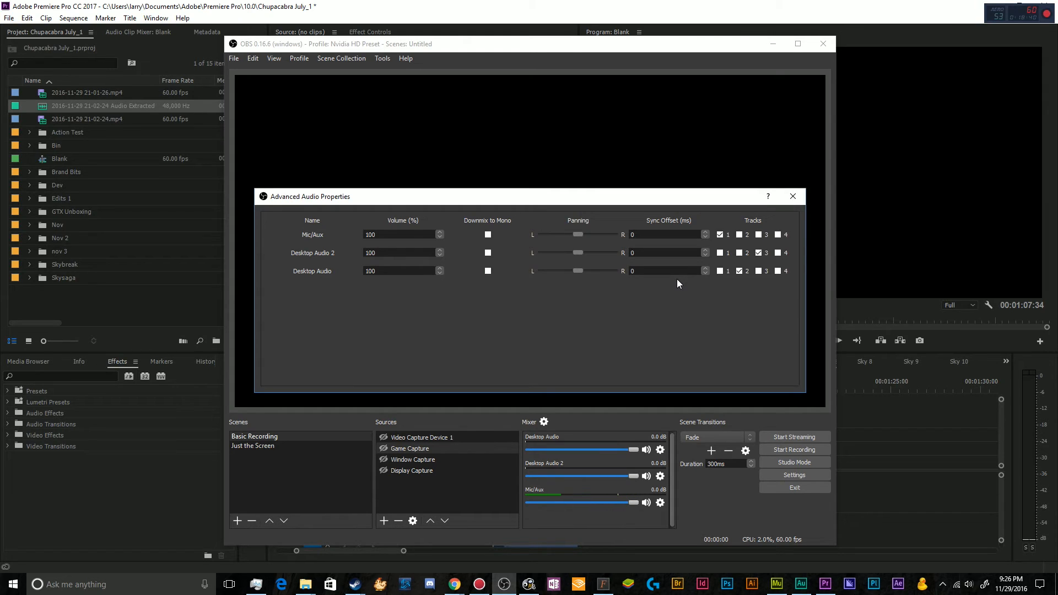
click(794, 197)
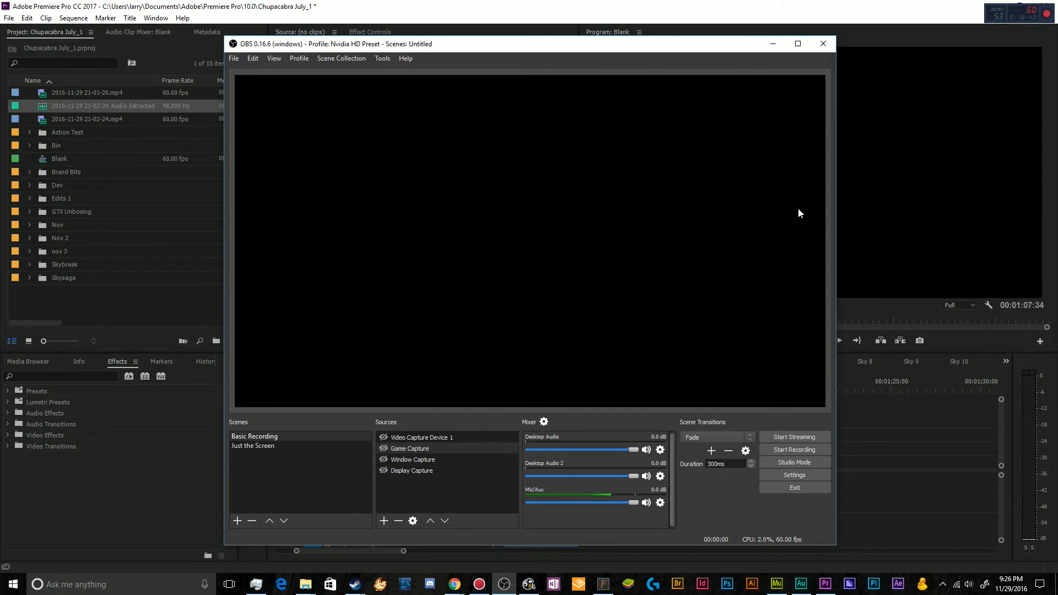
click(884, 419)
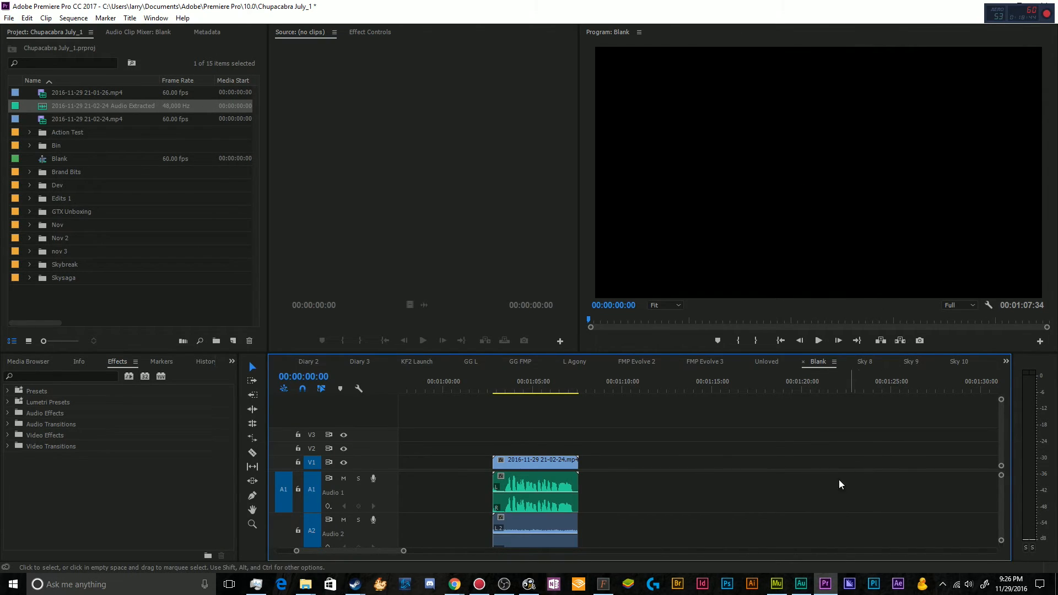
click(508, 458)
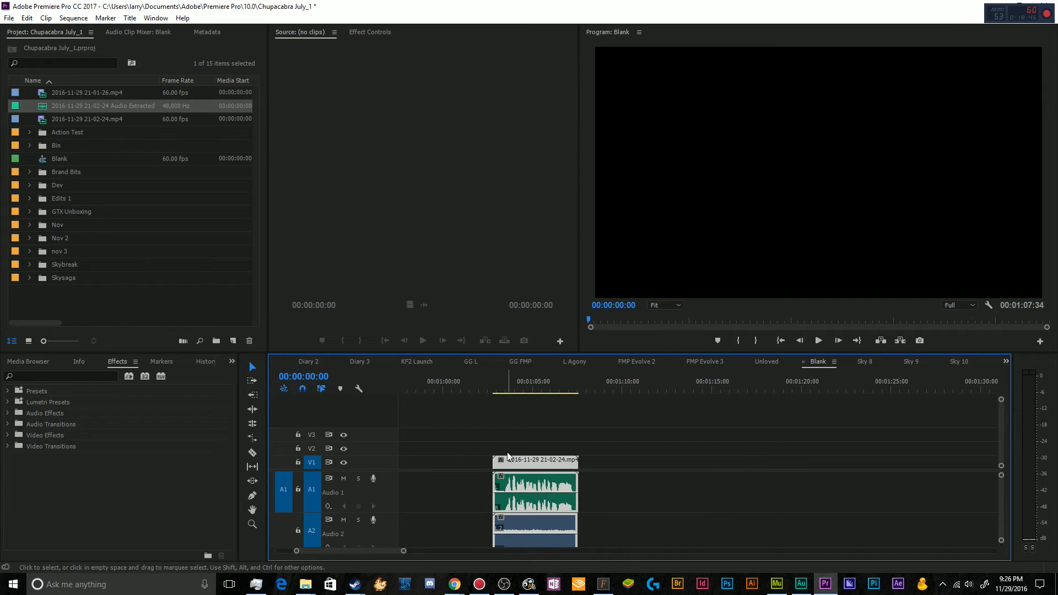
key(Delete)
drag(81, 117, 494, 493)
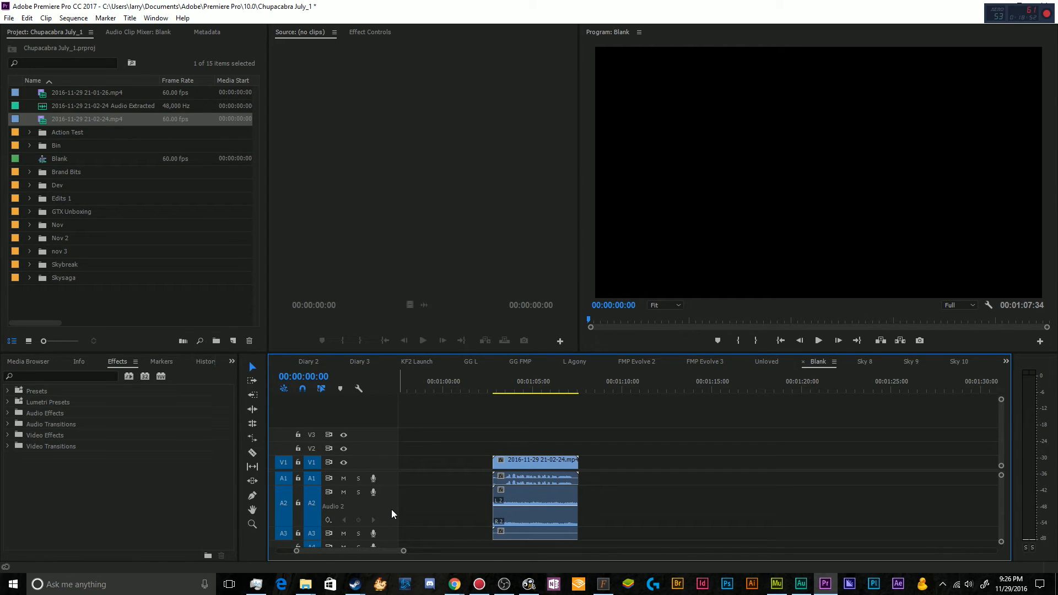
Step: Collapse the enlarged audio track and unlink the timeline clip's video from its audio
double_click(392, 516)
right_click(546, 488)
click(607, 211)
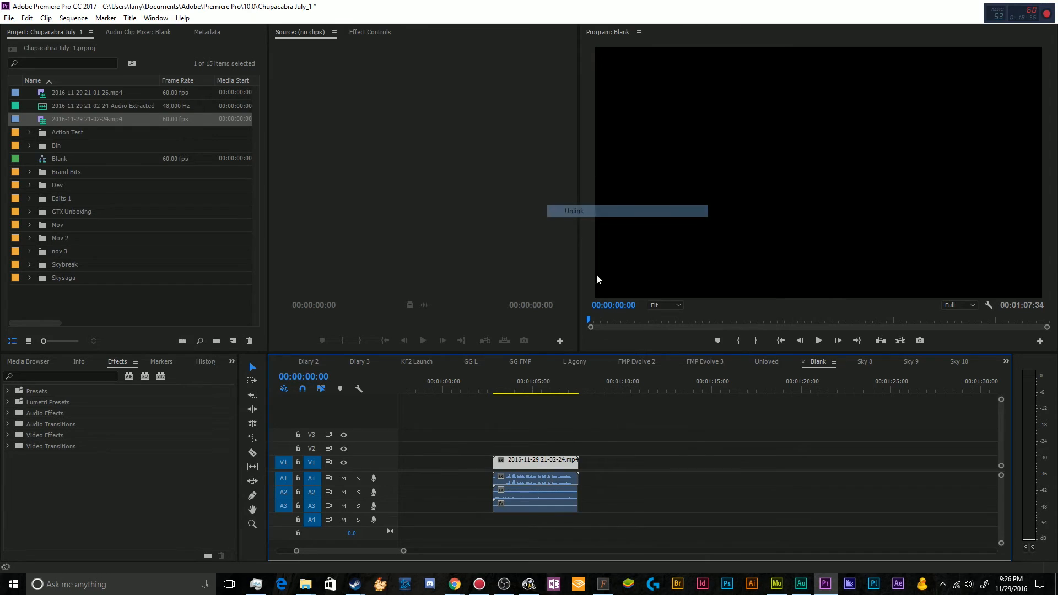
Step: Select the unlinked audio clips on tracks A1, A2 and A3 one at a time to check that they are separate
click(551, 479)
click(552, 494)
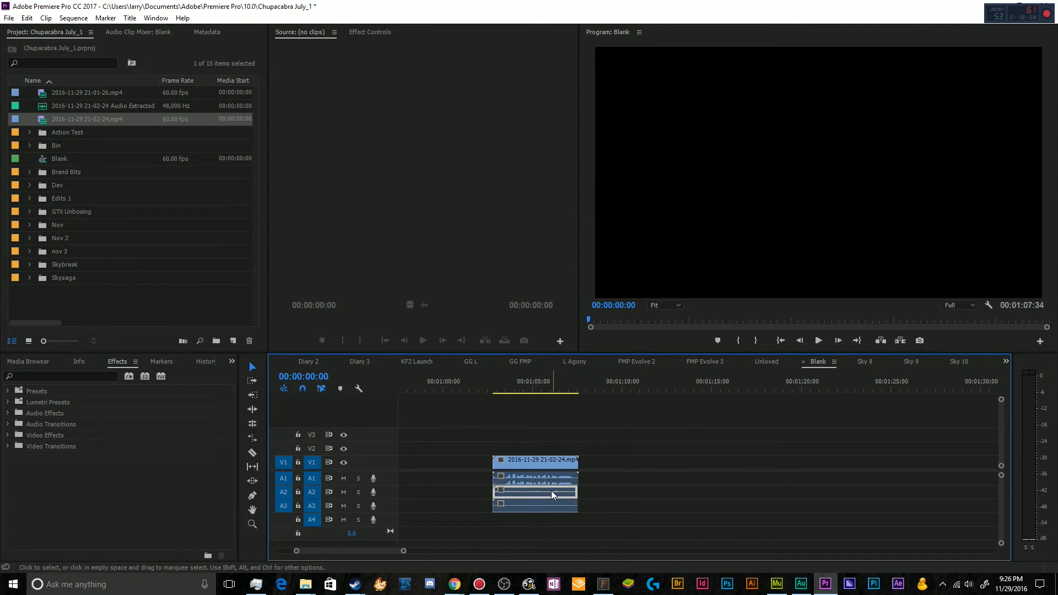
click(550, 506)
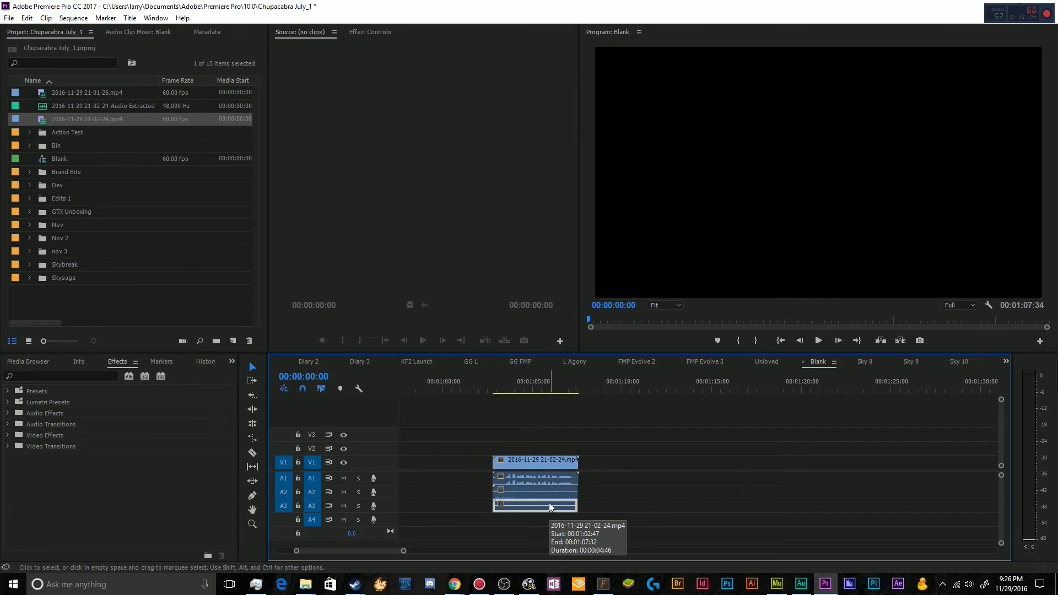
click(512, 538)
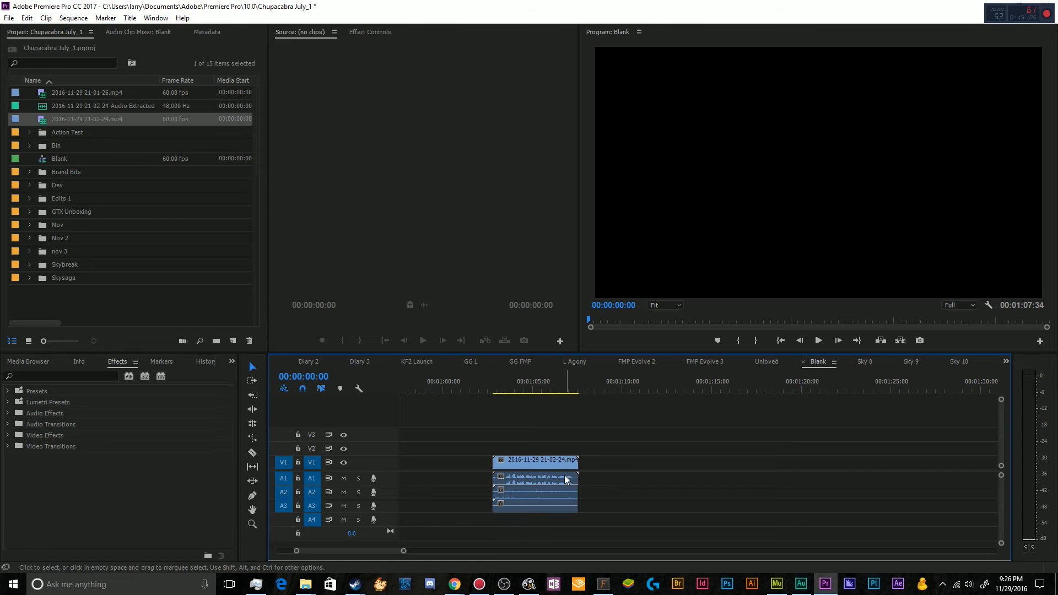
Step: Expand audio track A1 and open its clip for editing in Adobe Audition
click(565, 478)
double_click(389, 485)
right_click(542, 481)
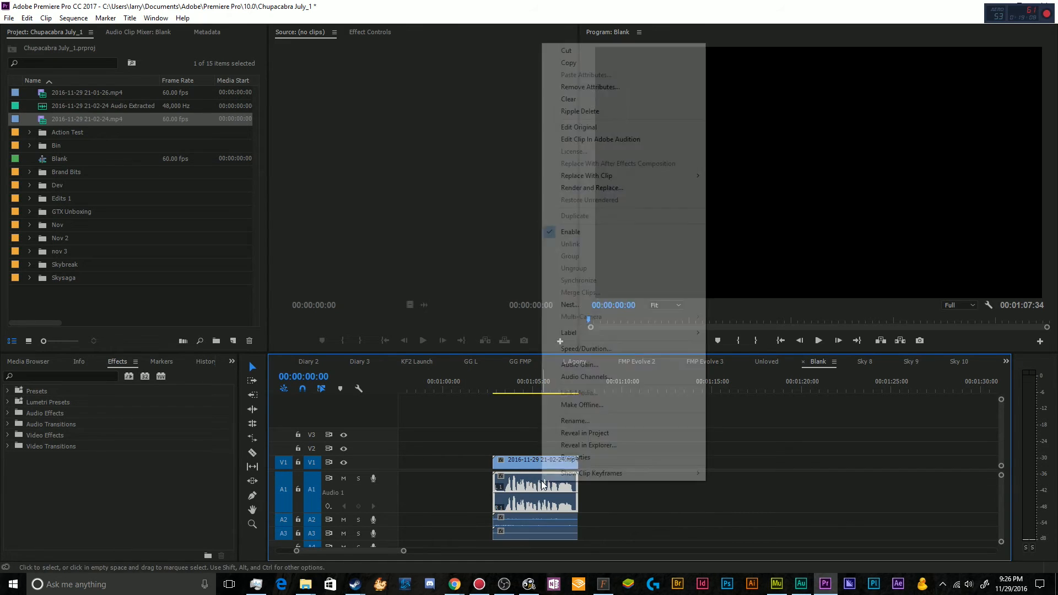
click(605, 142)
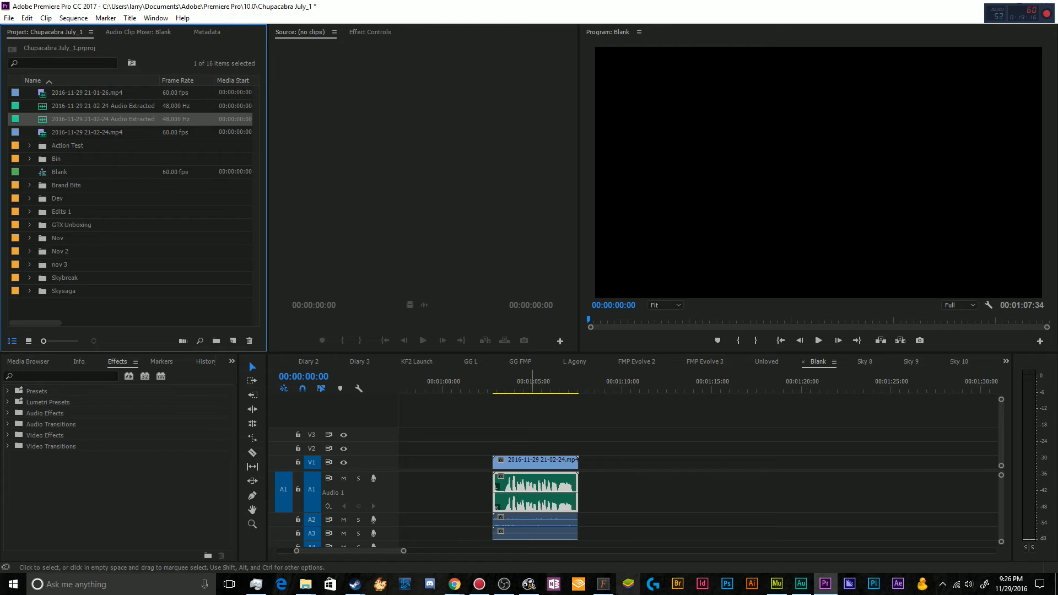
click(801, 584)
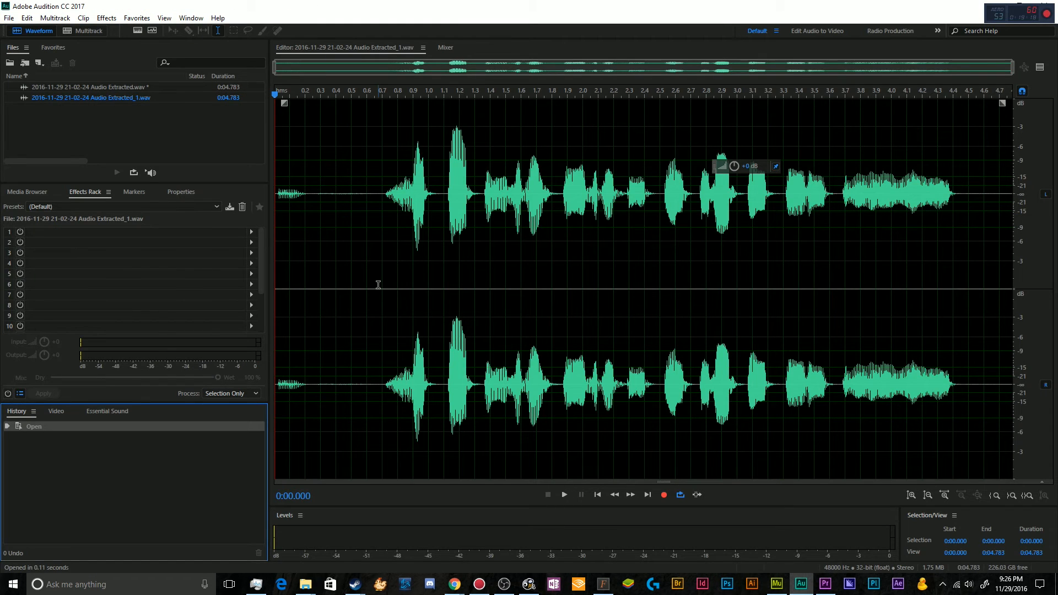
click(133, 105)
click(116, 97)
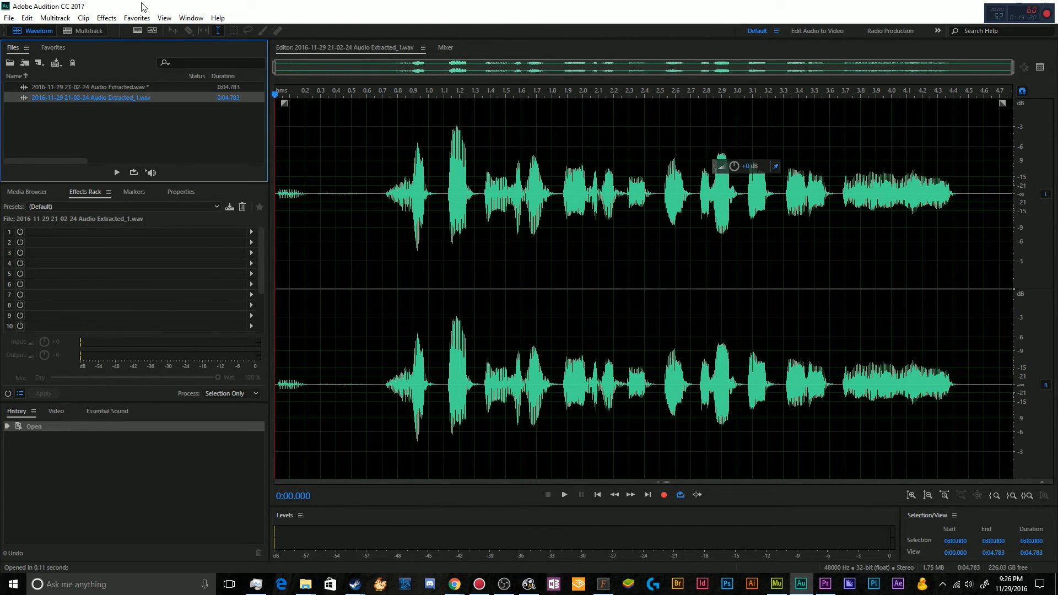
click(136, 19)
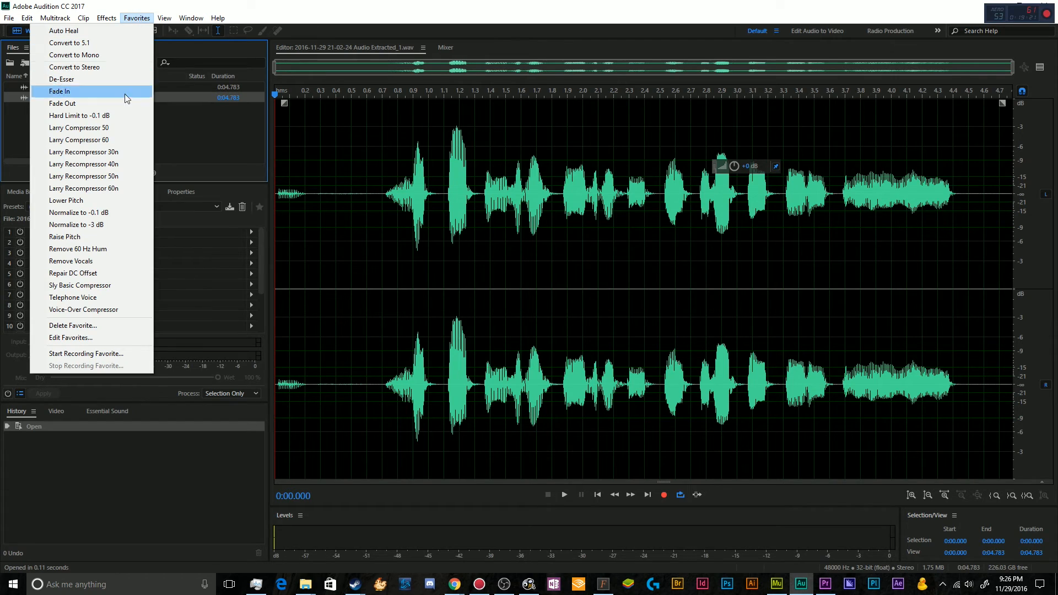
click(59, 192)
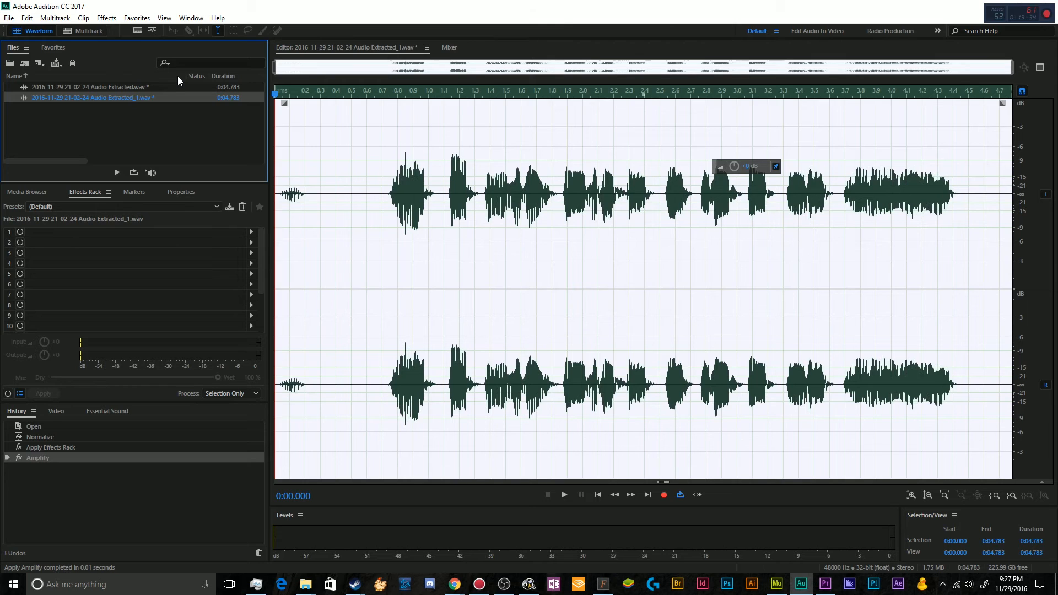
key(ctrl+s)
Step: Switch to Premiere Pro, expand audio track A2, and select its clip with the playhead at 00:01:05:22
click(824, 589)
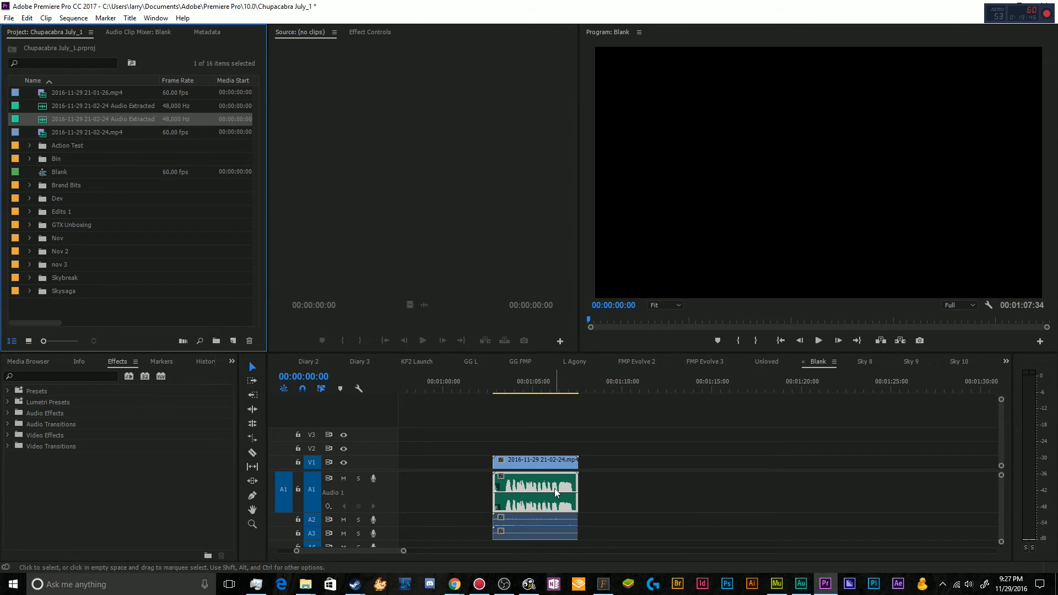
click(548, 524)
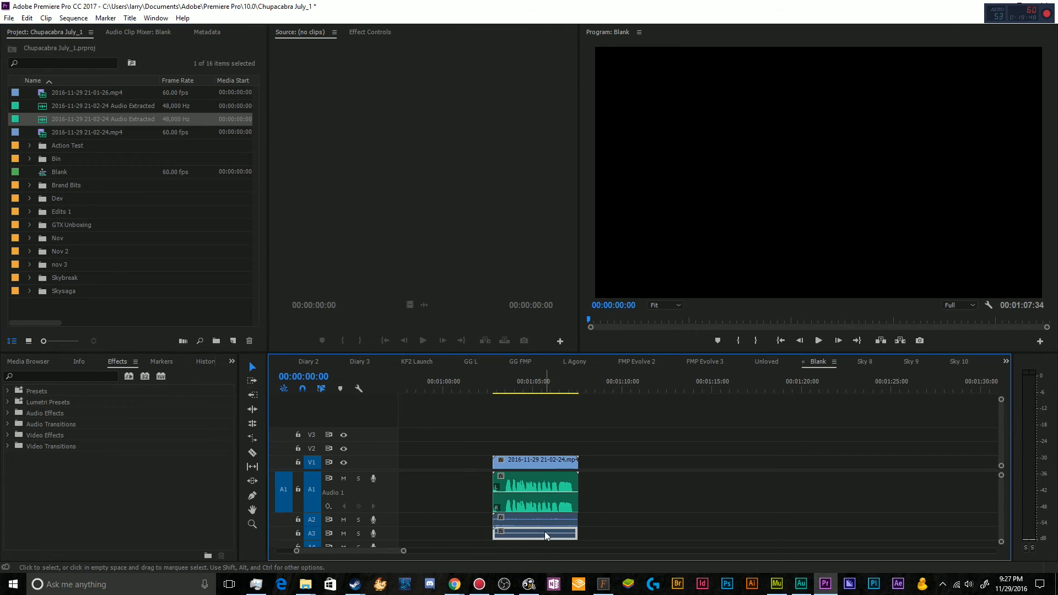
double_click(395, 521)
click(539, 389)
click(531, 521)
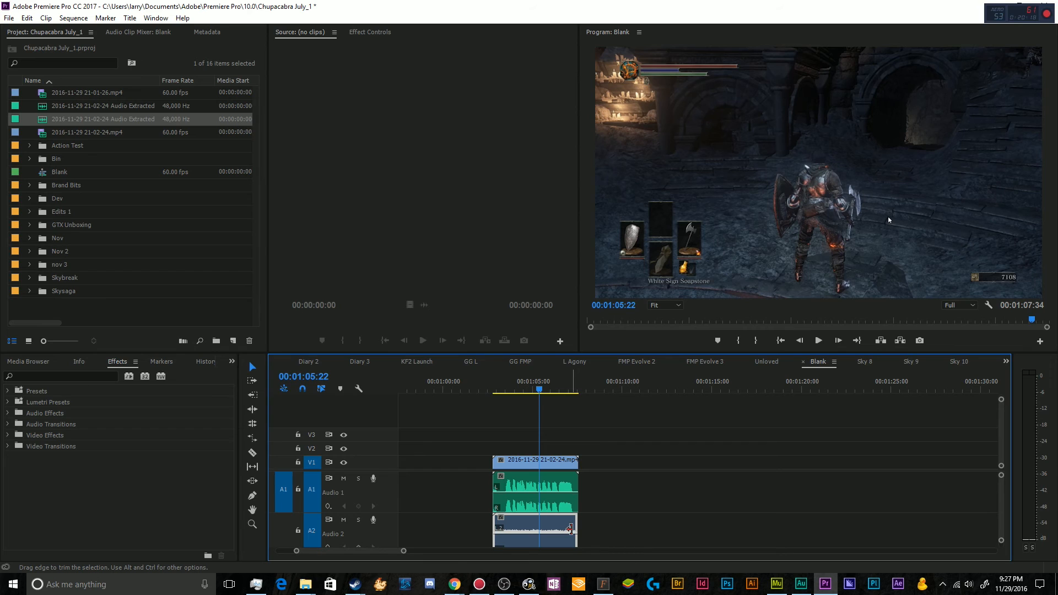
Step: Switch to OBS and look over its available editing and tool commands
click(504, 585)
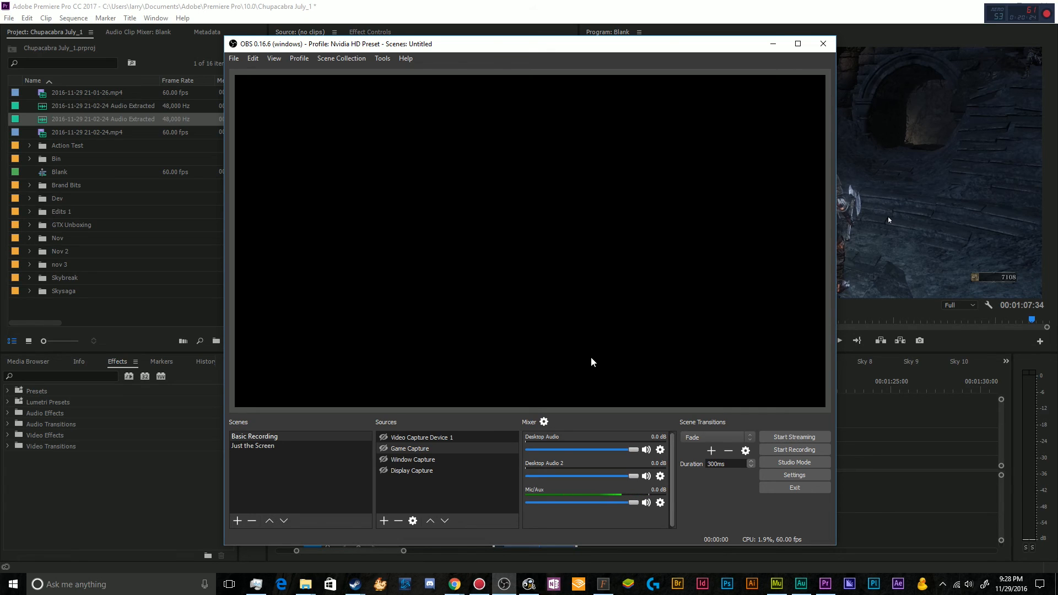
click(350, 56)
mouse_move(274, 62)
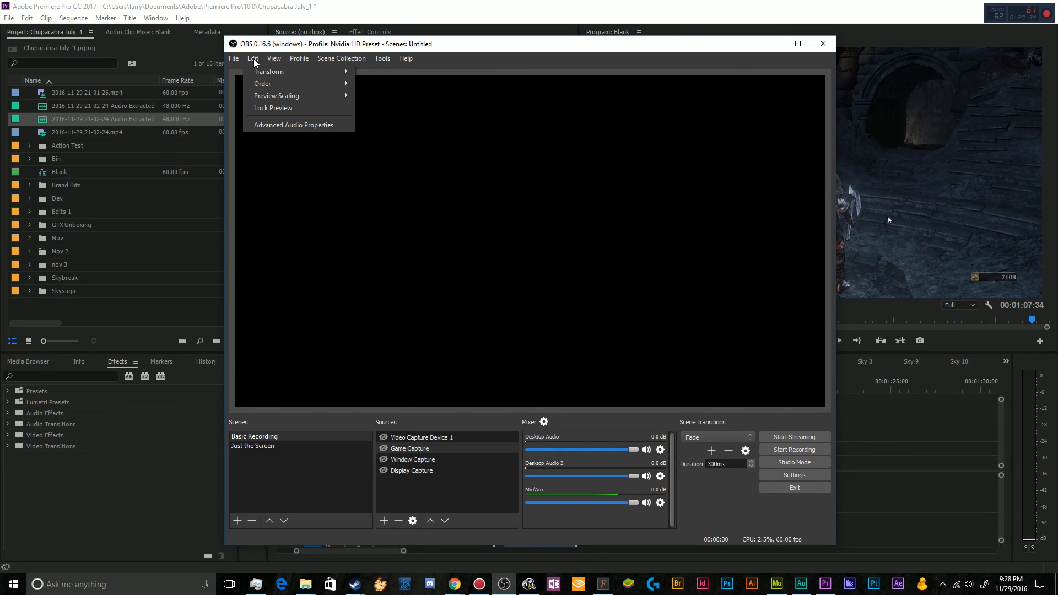
mouse_move(364, 61)
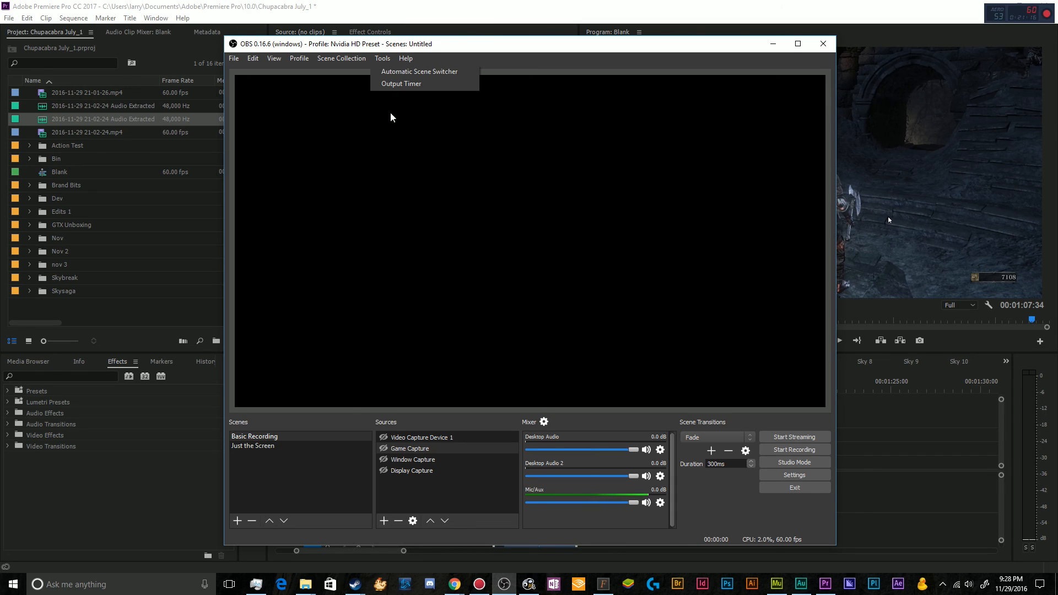
click(435, 149)
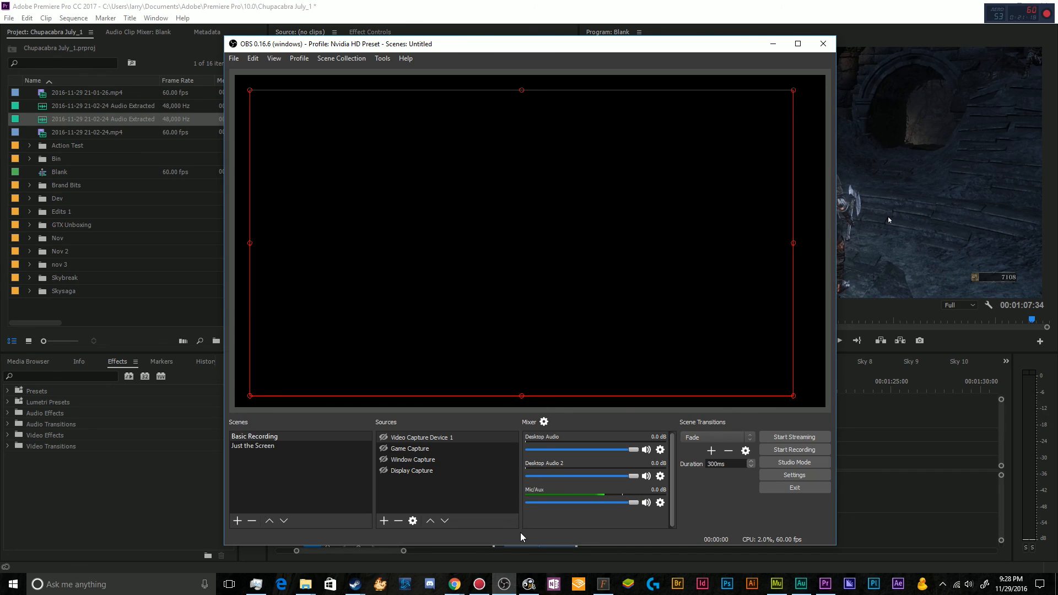